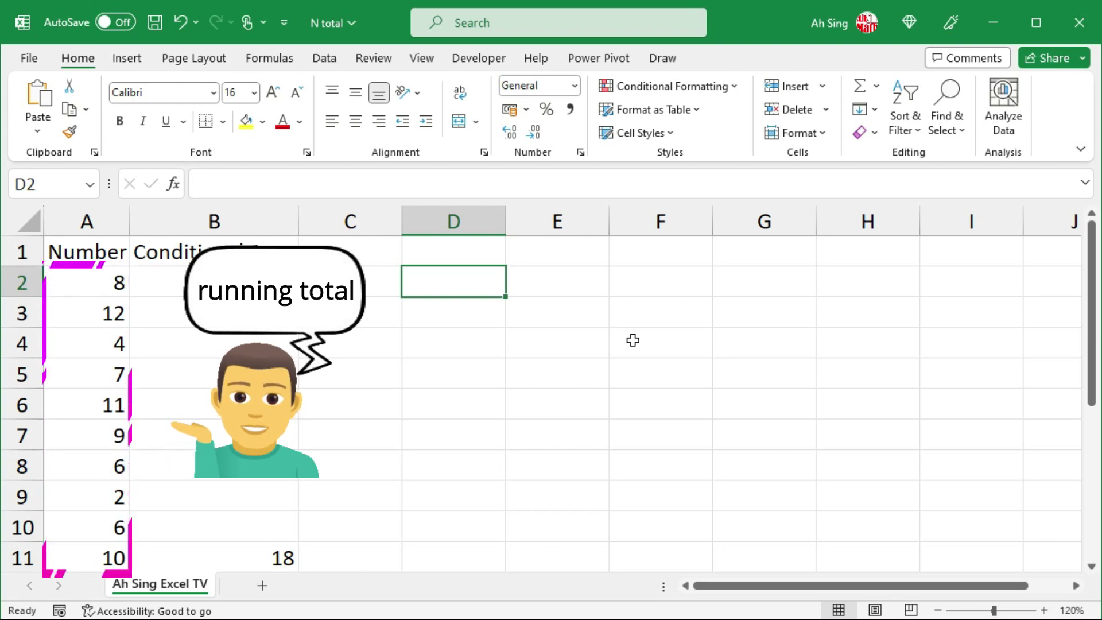
Enter the running-total formula =SCAN(0,A2:A11,LAMBDA(a,b,a+b)) in cell D2
{"action": "type", "text": "=scan"}
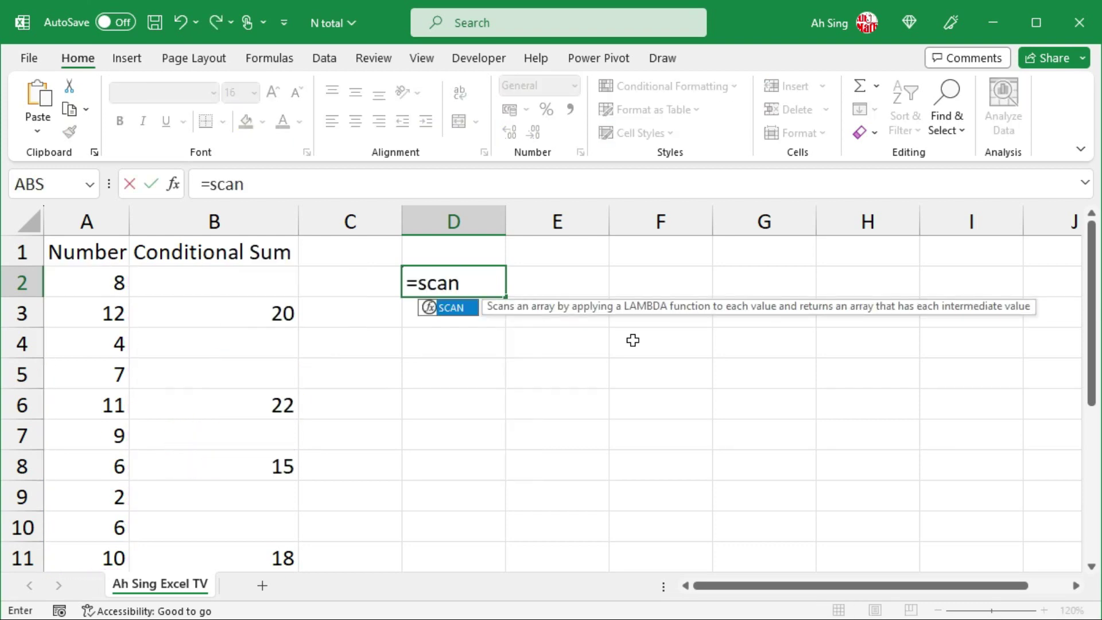
{"action": "key", "text": "Tab"}
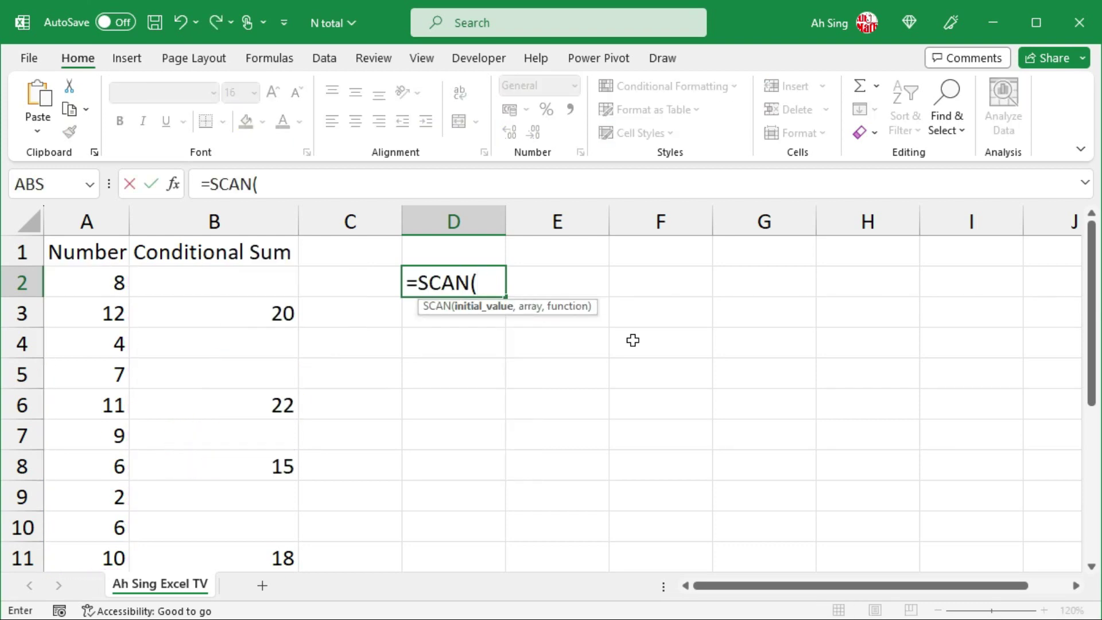
{"action": "type", "text": "0,"}
{"action": "left_click", "coordinate": [118, 282]}
{"action": "key", "text": "ctrl+shift+Down"}
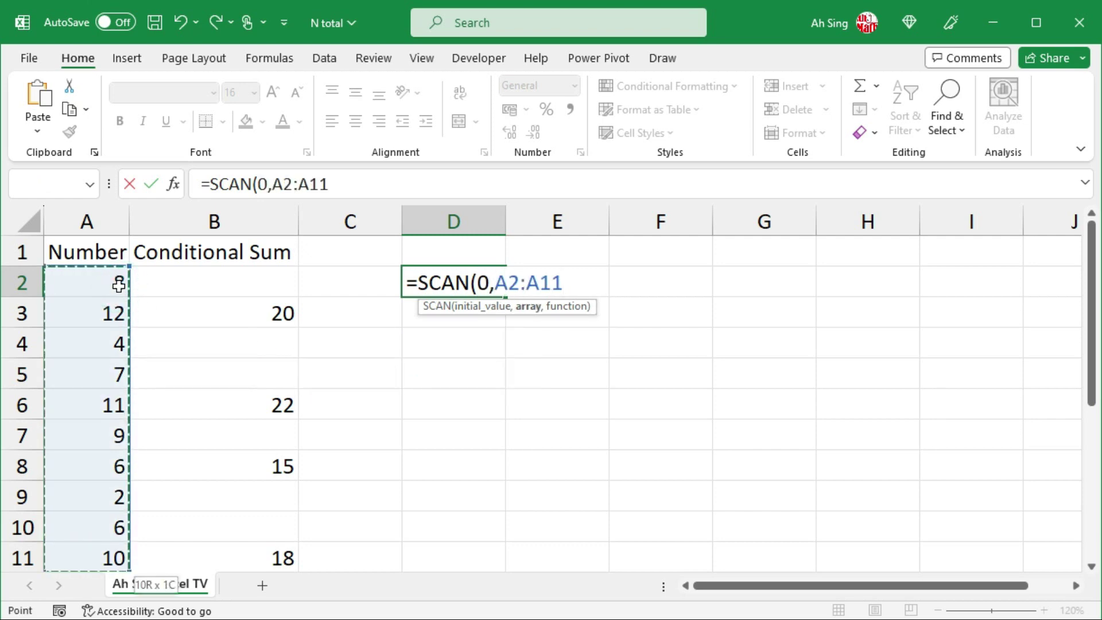
{"action": "type", "text": ",lamb"}
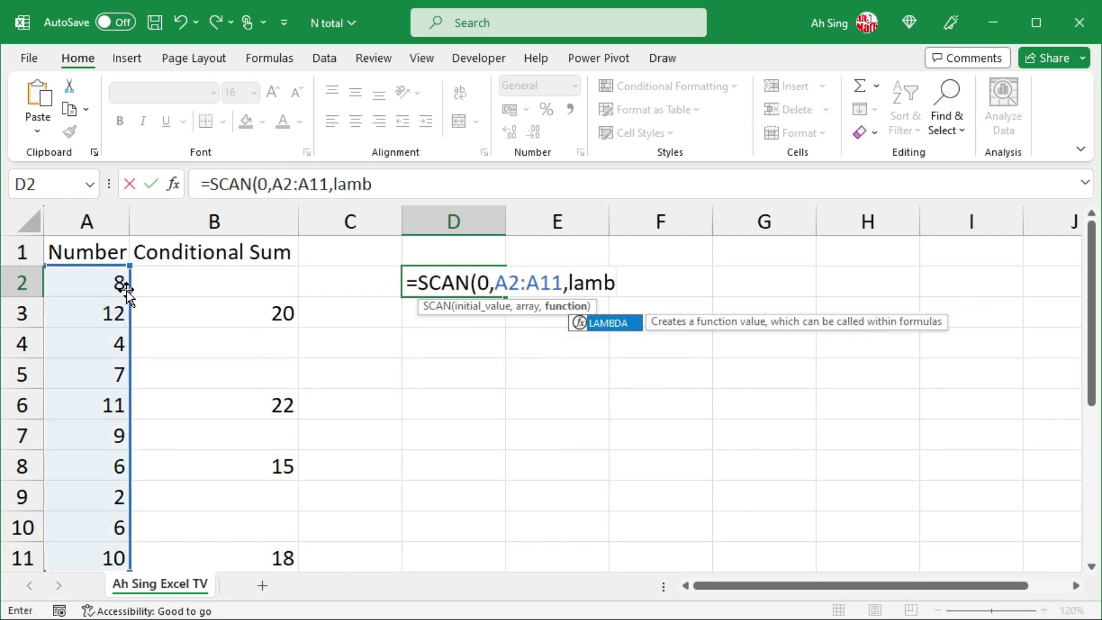
{"action": "key", "text": "Tab"}
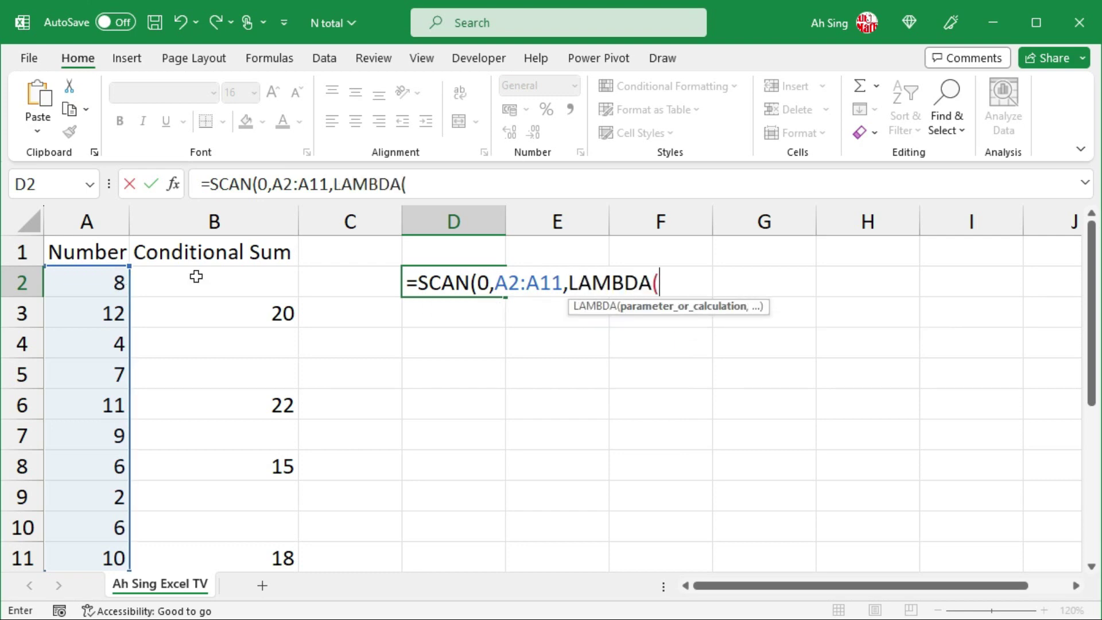
{"action": "type", "text": "a"}
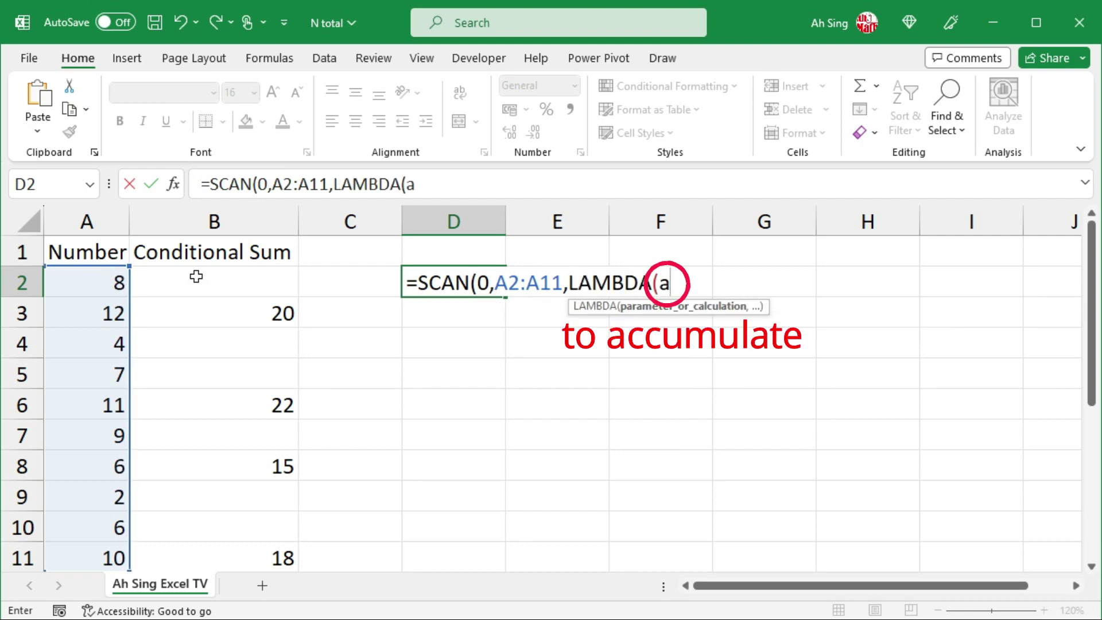
{"action": "type", "text": ",b"}
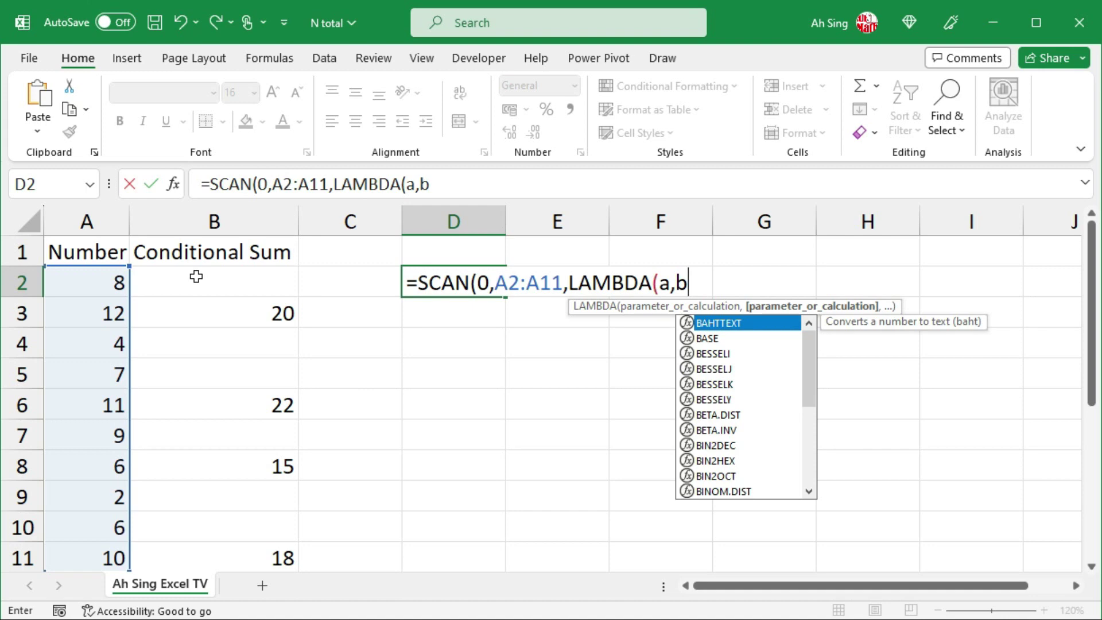
{"action": "type", "text": ","}
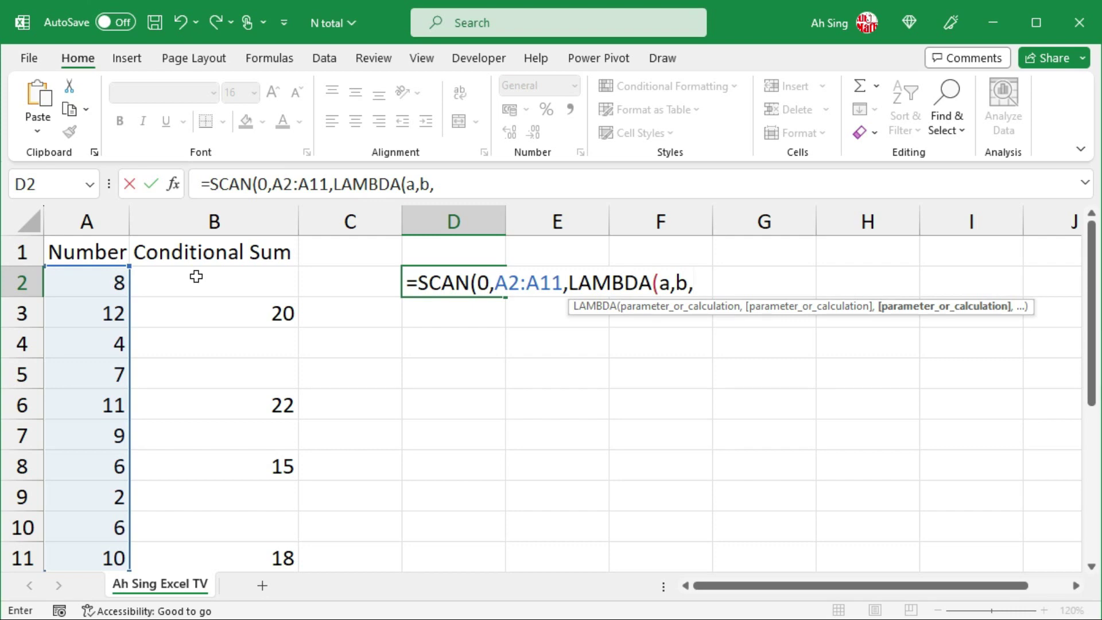
{"action": "type", "text": "a+b)"}
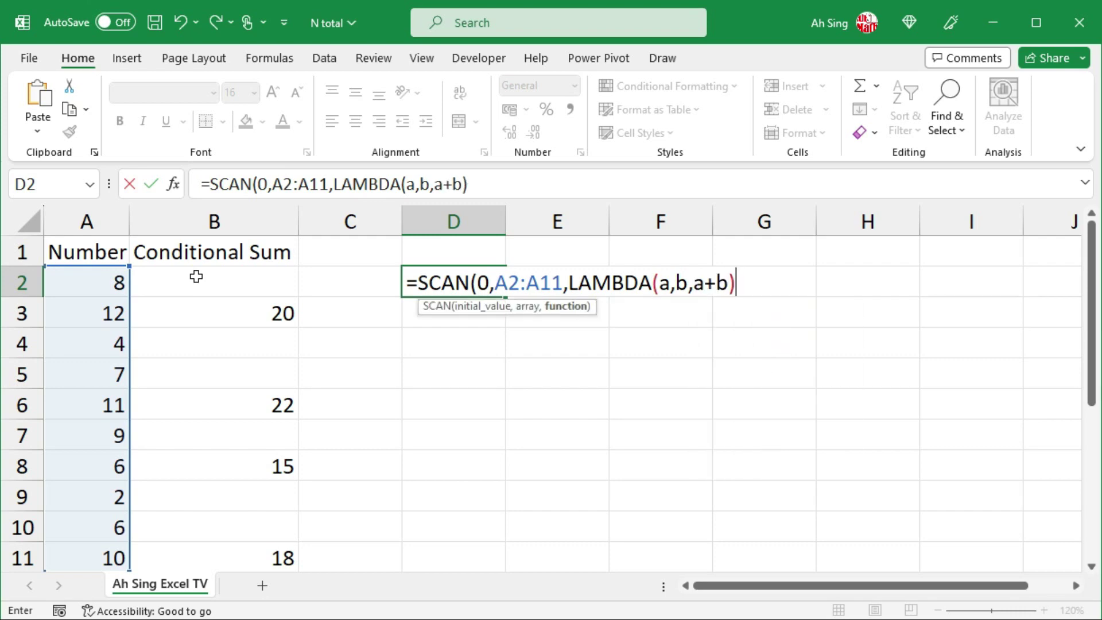
{"action": "type", "text": ")"}
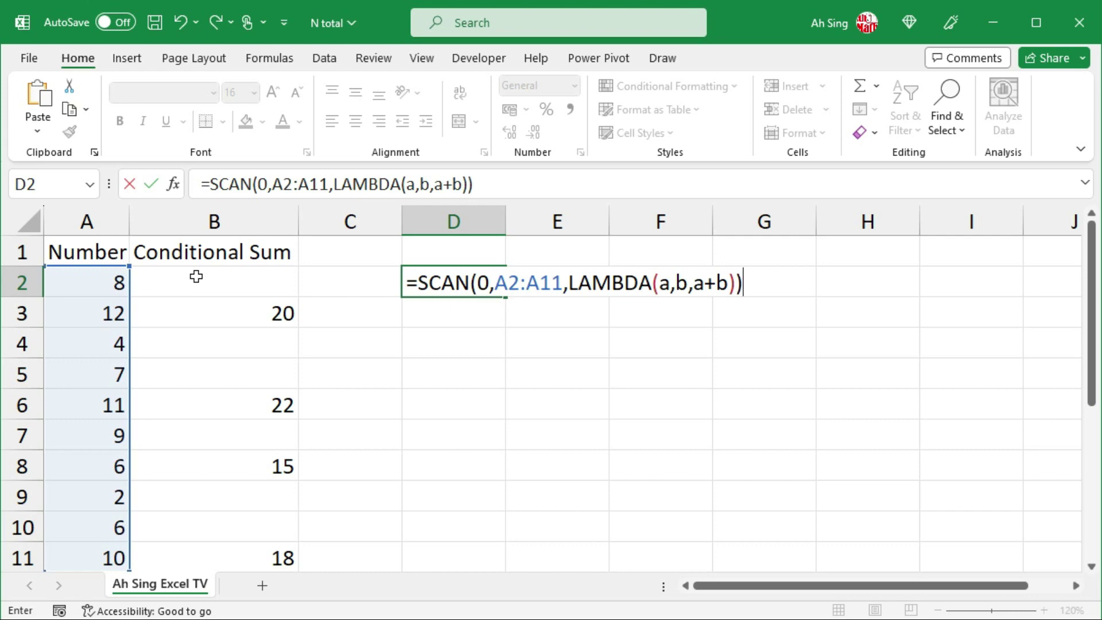
{"action": "key", "text": "Return"}
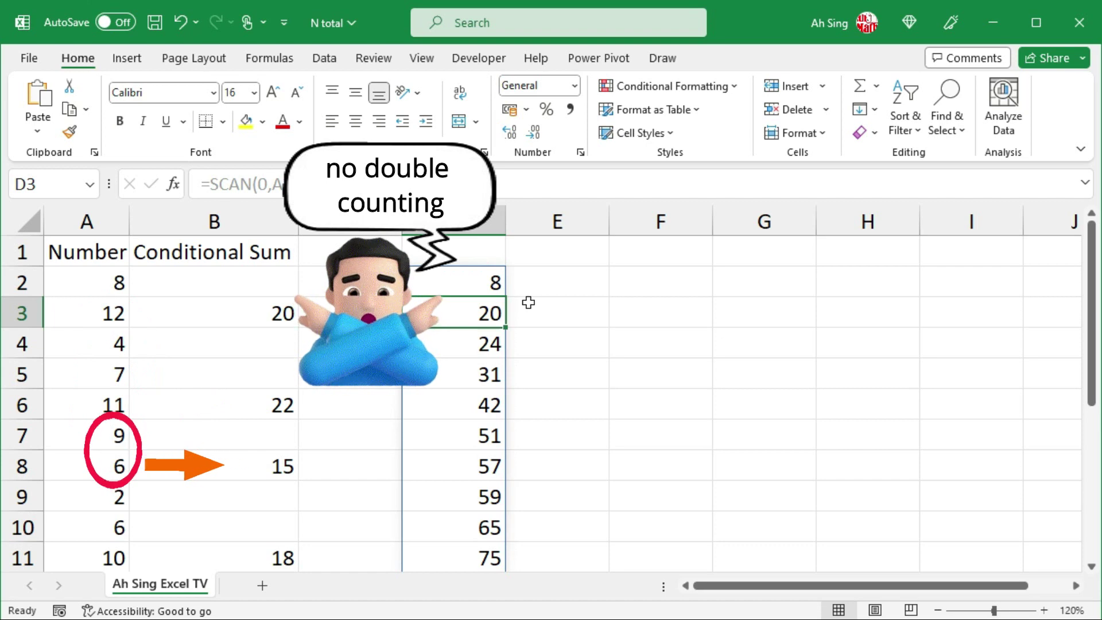
Change the LAMBDA calculation in D2's formula to IF(a+b>=15,a-a,a+b) so the total resets on reaching 15
{"action": "key", "text": "Up"}
{"action": "key", "text": "F2"}
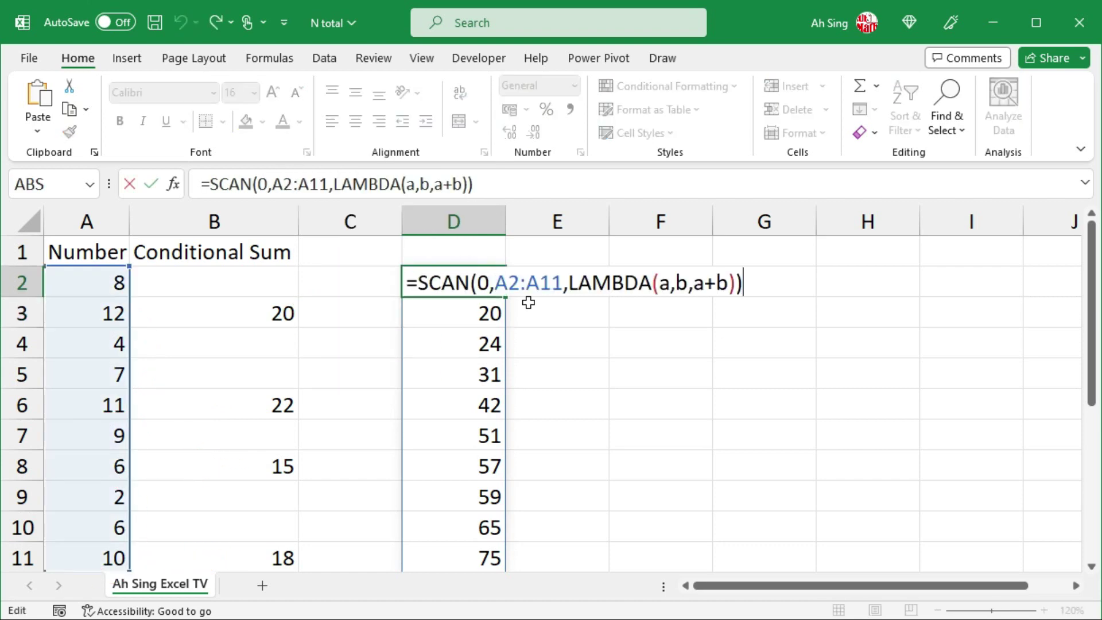
{"action": "left_click", "coordinate": [695, 280]}
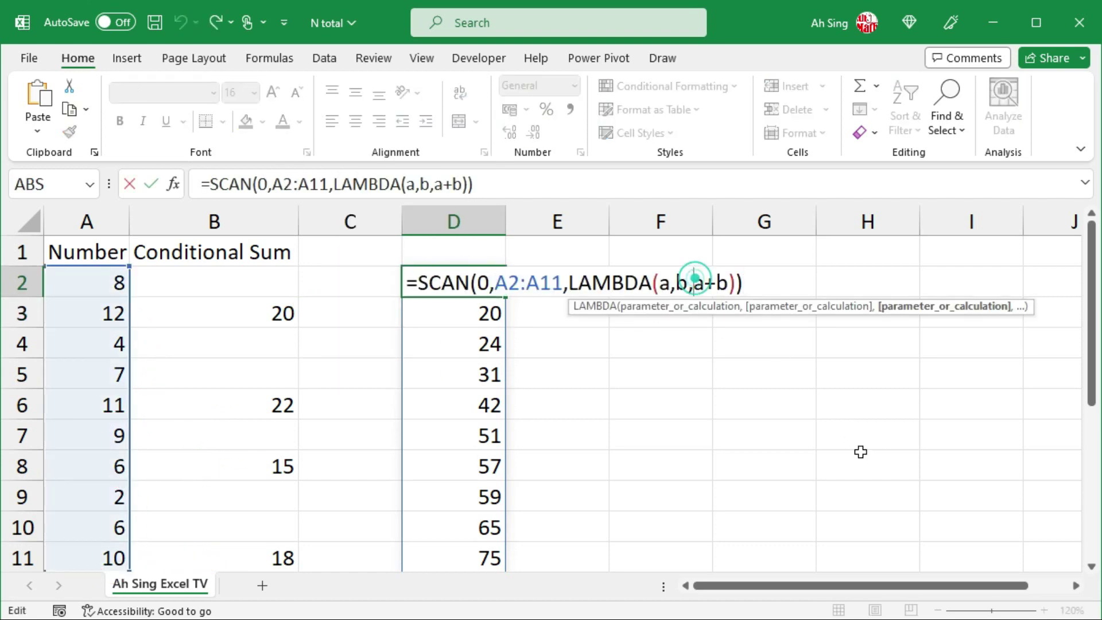
{"action": "type", "text": "if"}
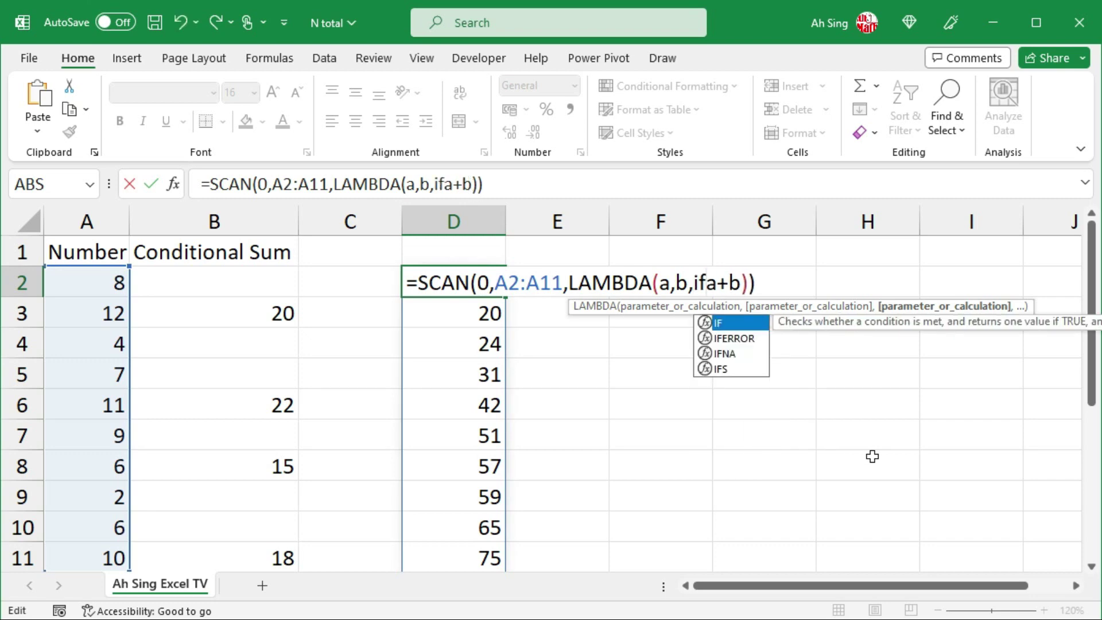
{"action": "type", "text": "(a+b"}
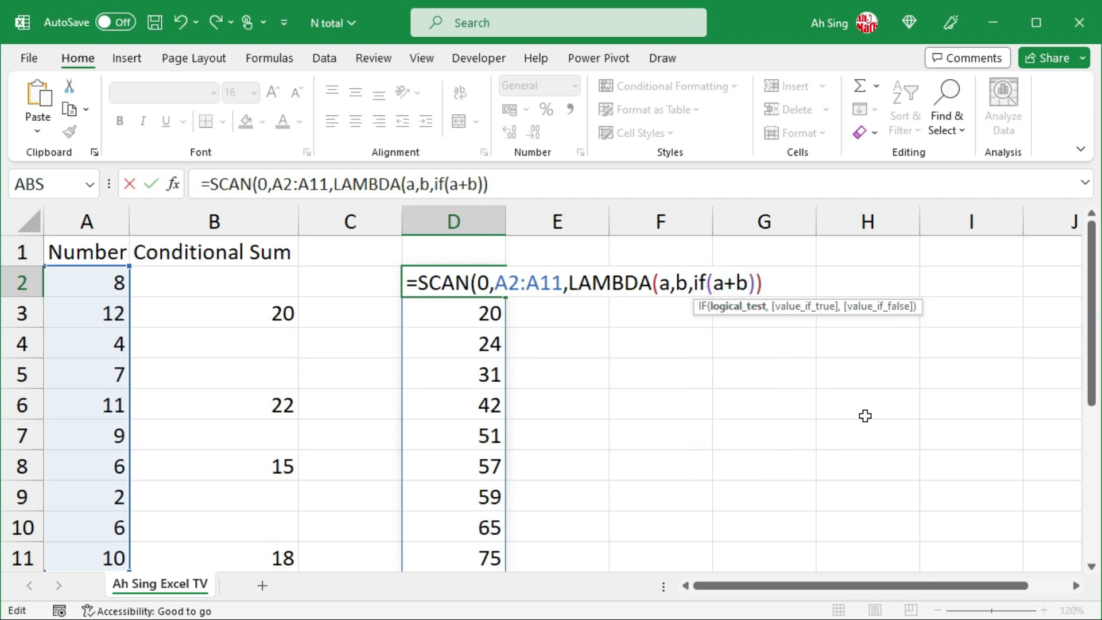
{"action": "type", "text": ">=15,"}
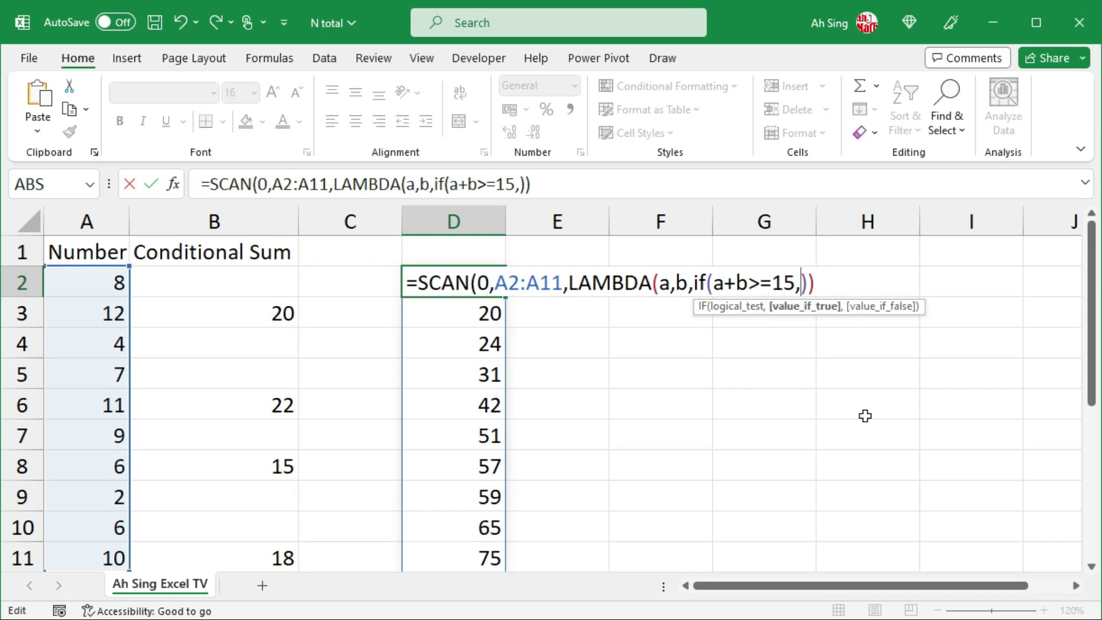
{"action": "type", "text": "a-a"}
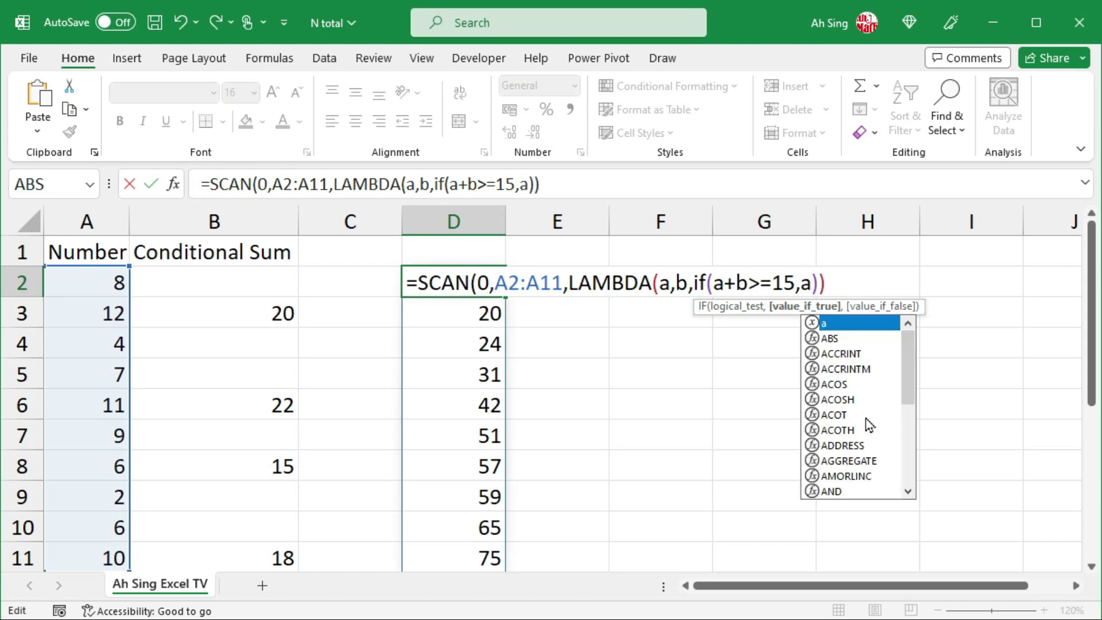
{"action": "type", "text": ","}
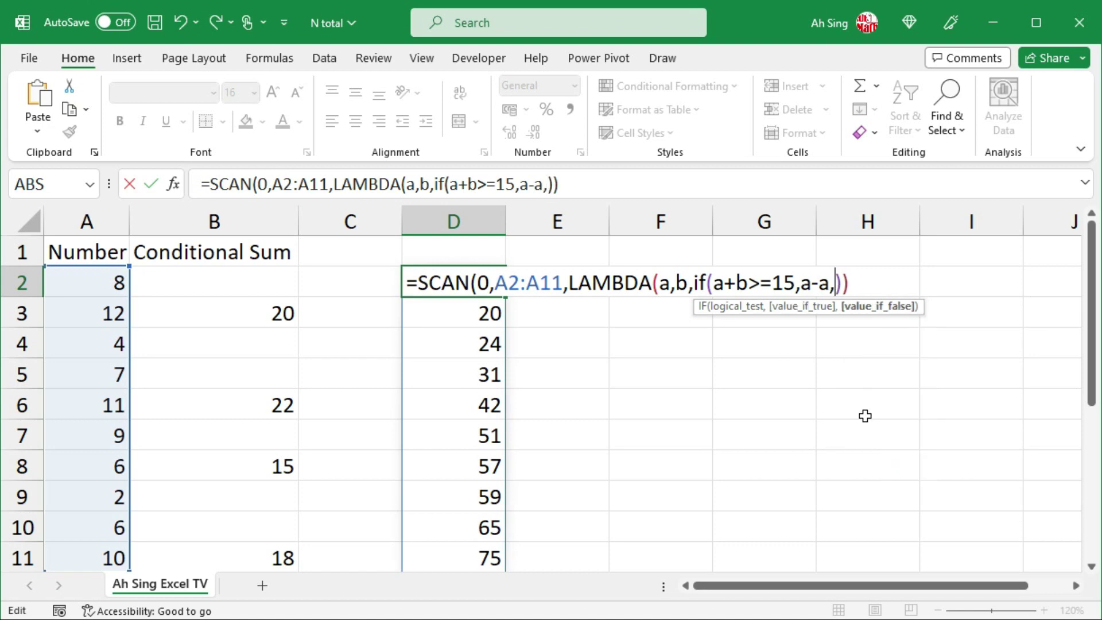
{"action": "type", "text": "a+b"}
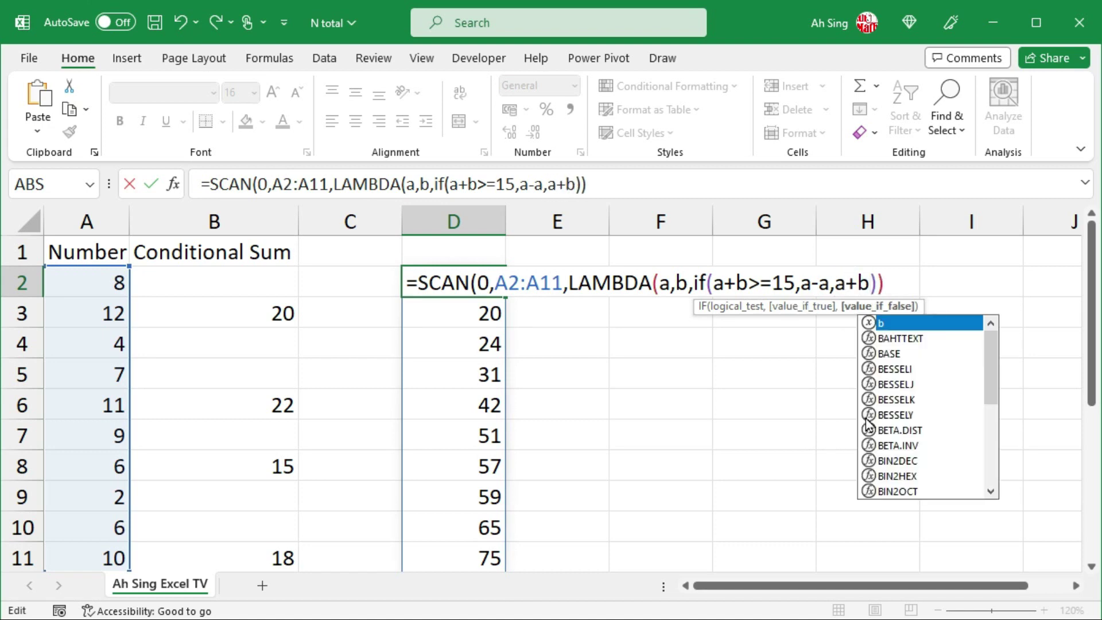
{"action": "type", "text": ")"}
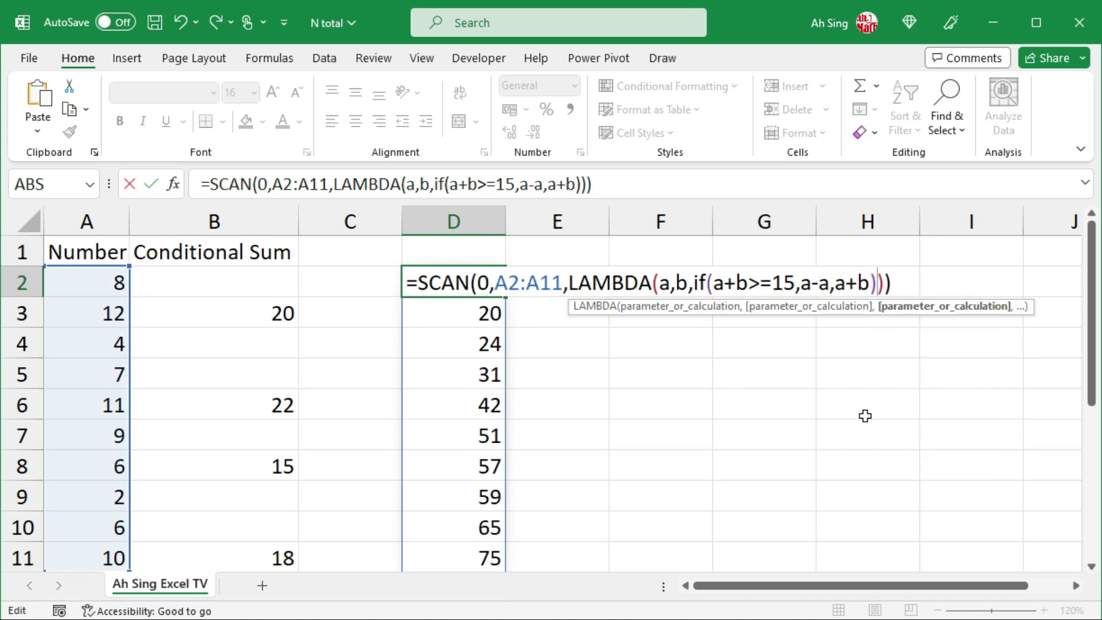
{"action": "key", "text": "Return"}
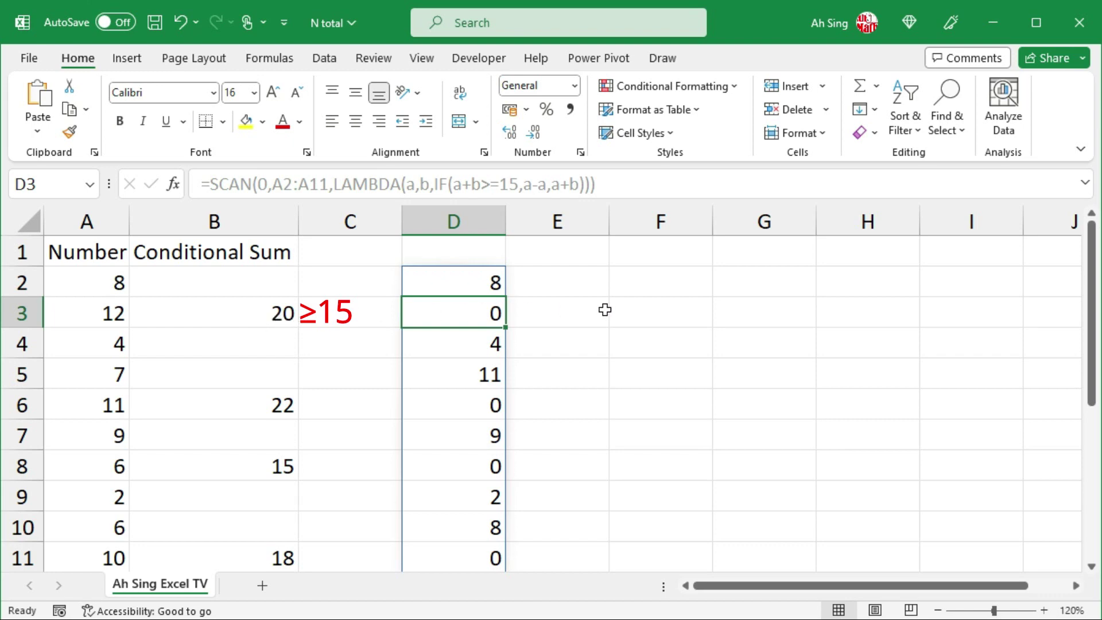
Copy the full text of D2's SCAN formula into cell E2
{"action": "left_click", "coordinate": [487, 279]}
{"action": "left_click_drag", "start_coordinate": [623, 185], "coordinate": [103, 187]}
{"action": "key", "text": "ctrl+c"}
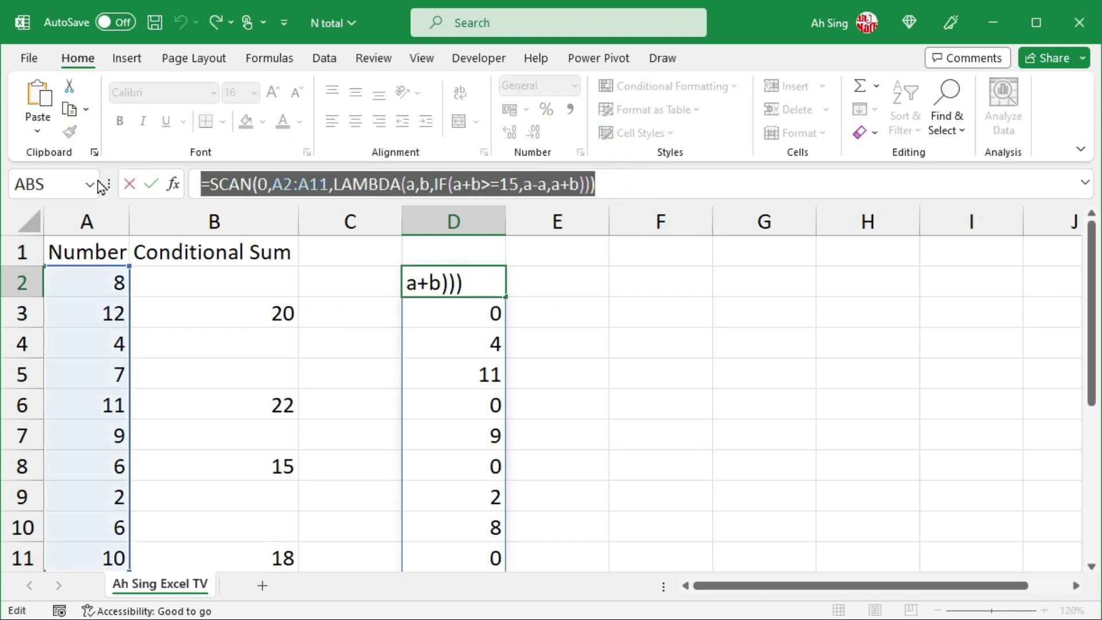
{"action": "key", "text": "Escape"}
{"action": "left_click", "coordinate": [553, 279]}
{"action": "key", "text": "F2"}
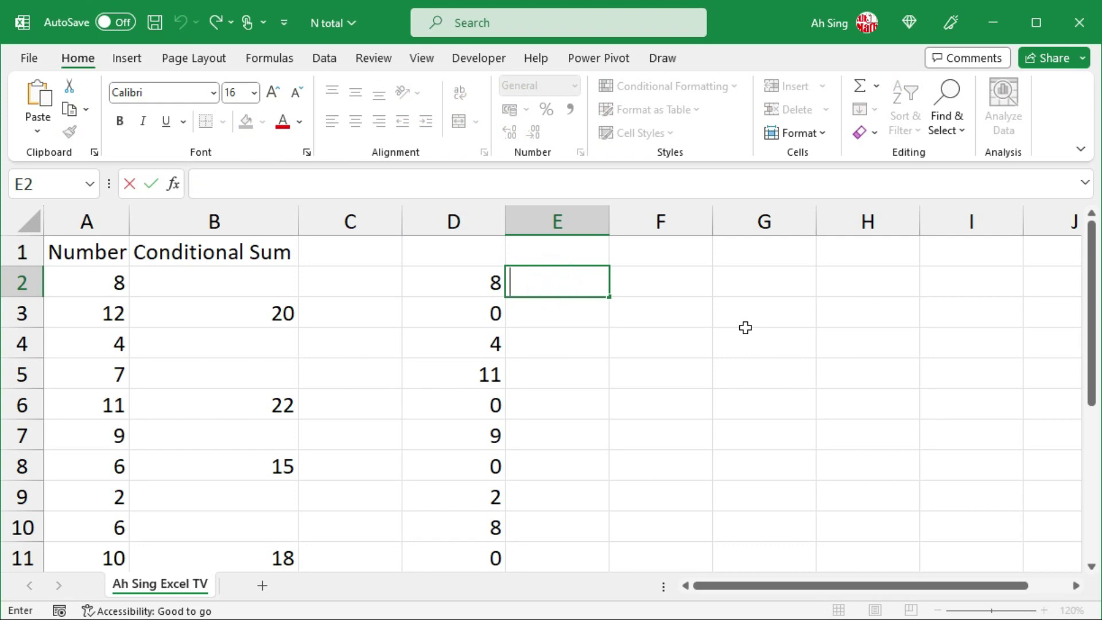
{"action": "key", "text": "ctrl+v"}
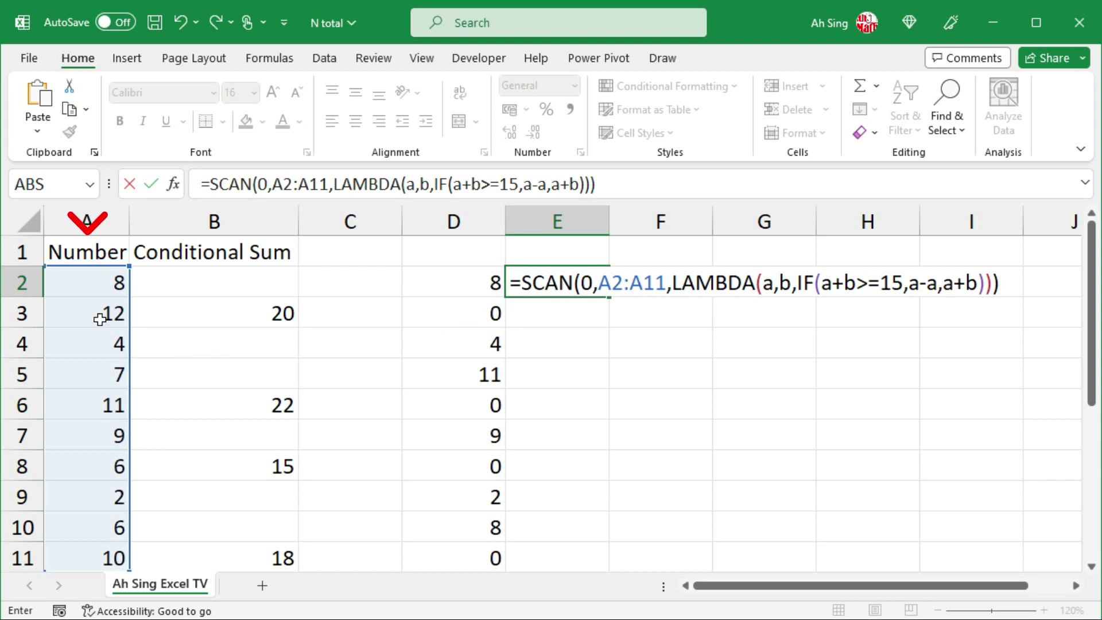
Wrap the SCAN formula in E2 in an IF that returns A2:A11 where the scan result equals 0, otherwise 0
{"action": "left_click", "coordinate": [516, 282]}
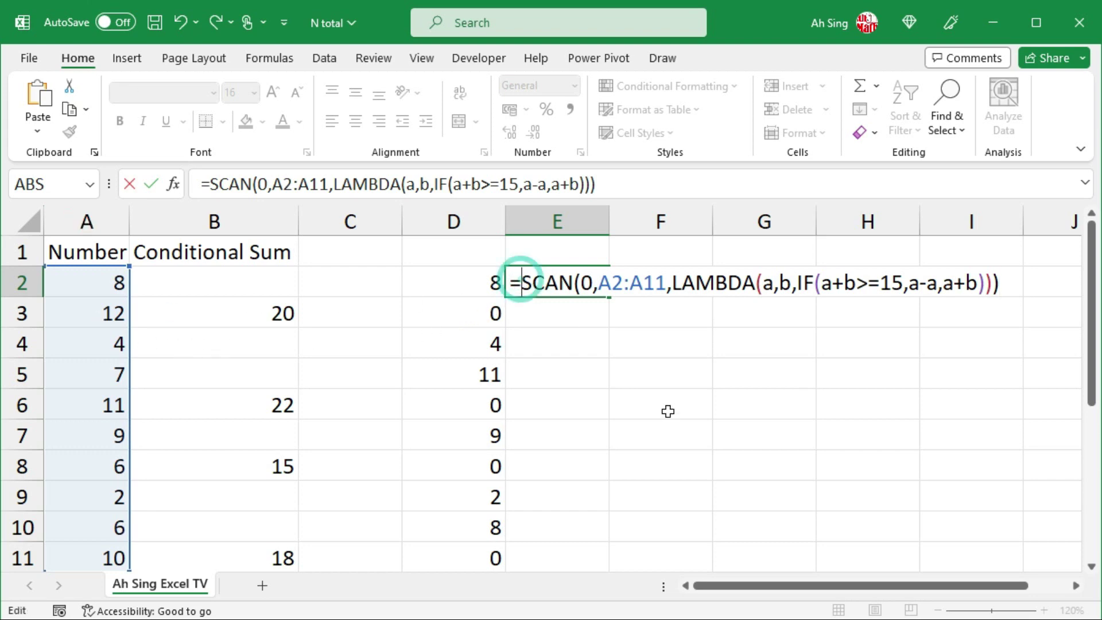
{"action": "type", "text": "if("}
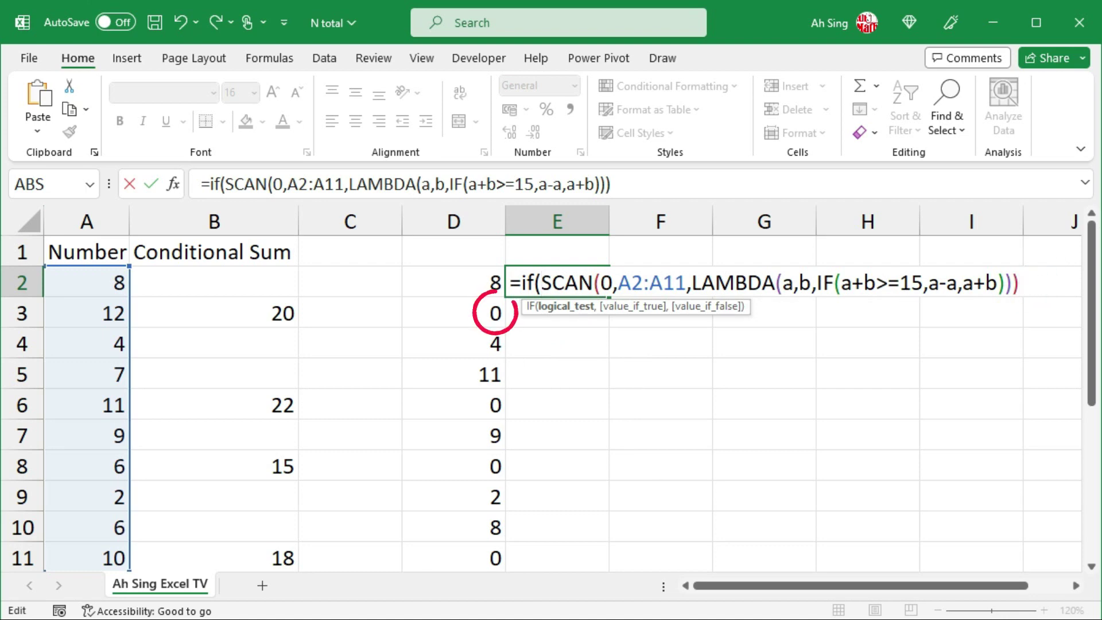
{"action": "type", "text": "=0,"}
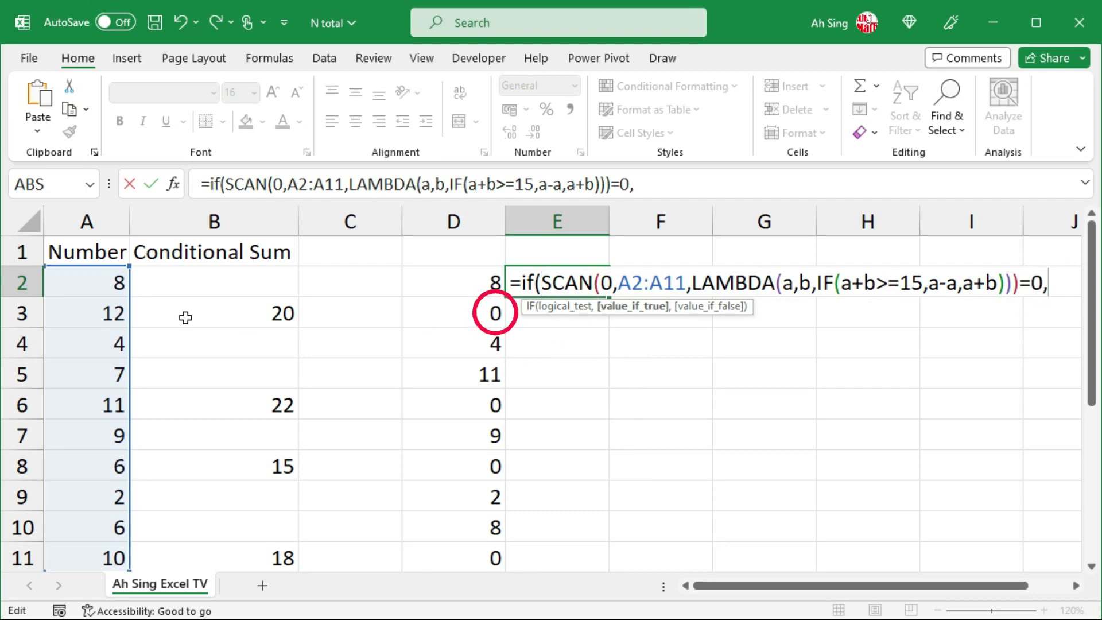
{"action": "left_click", "coordinate": [83, 284]}
{"action": "key", "text": "ctrl+shift+Down"}
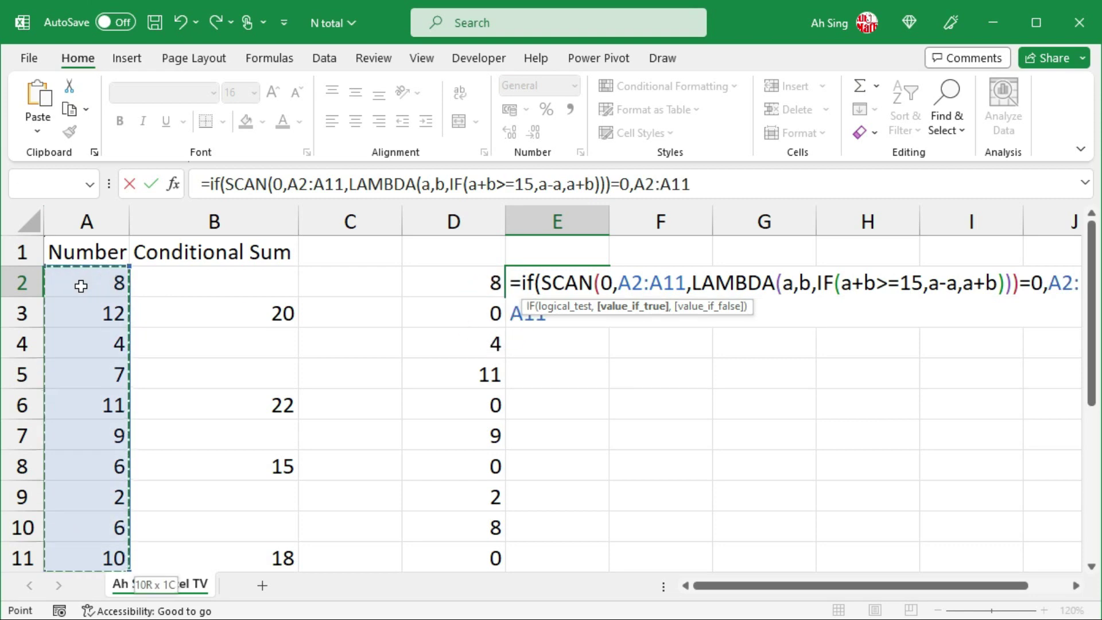
{"action": "type", "text": ",0"}
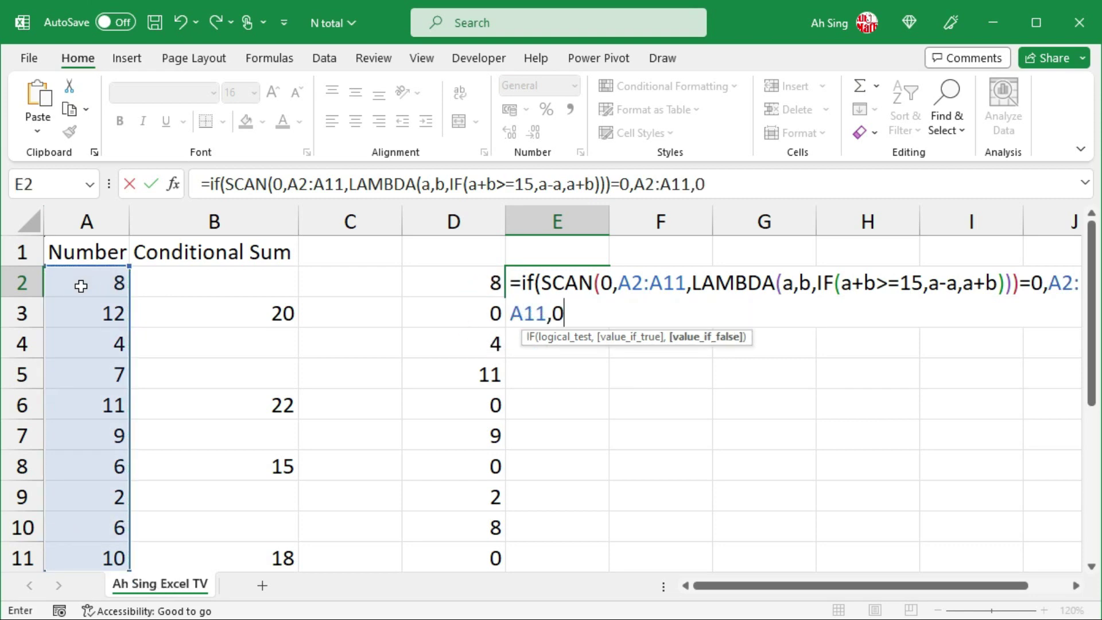
{"action": "type", "text": ")"}
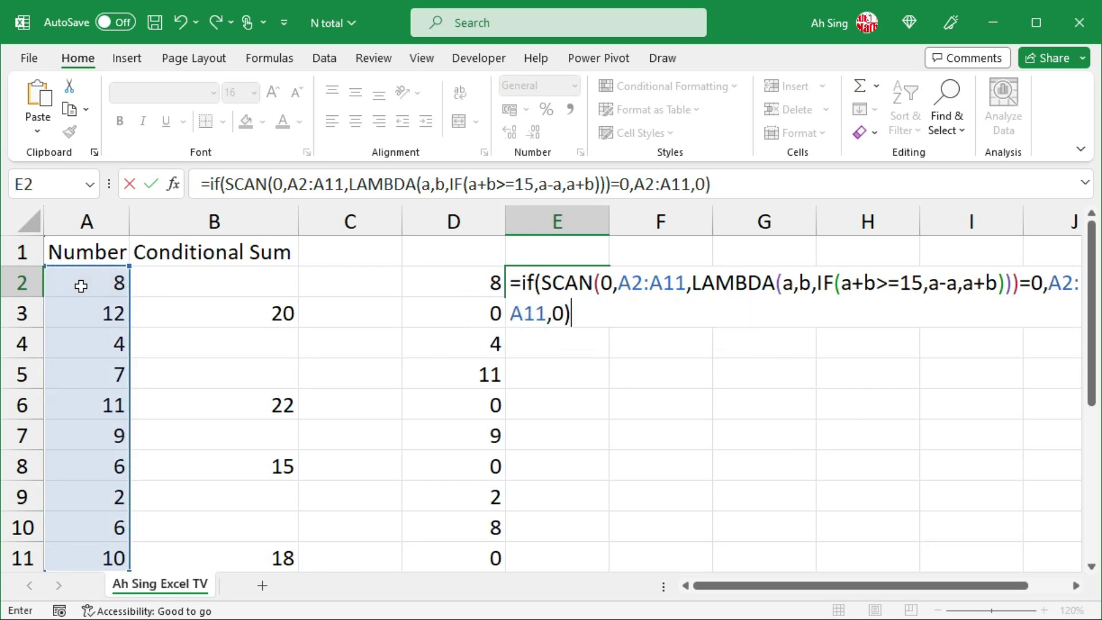
{"action": "key", "text": "Return"}
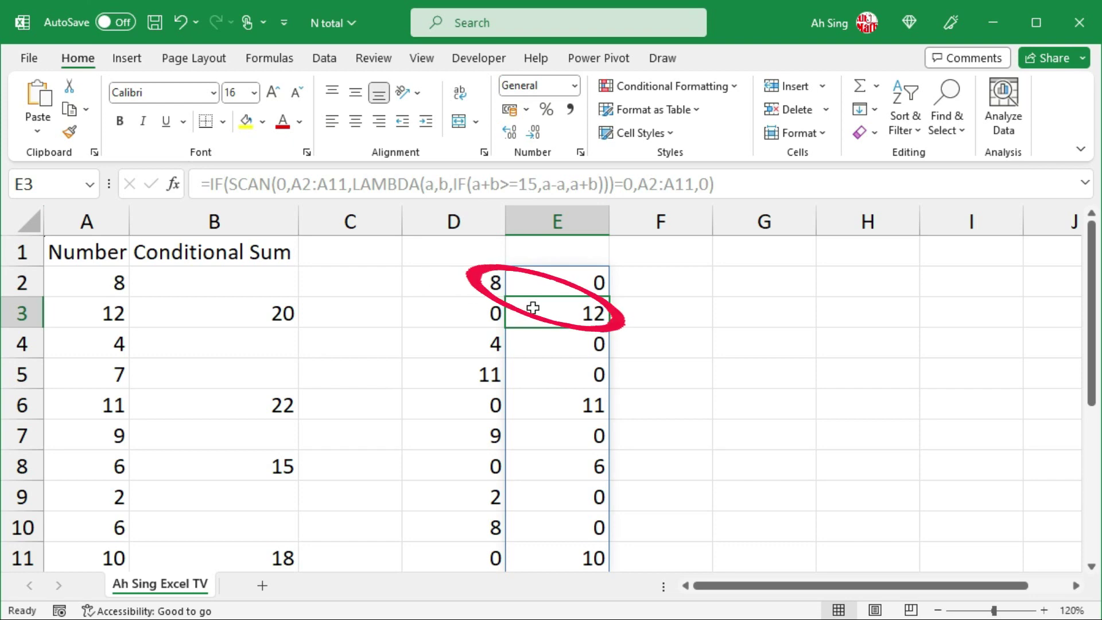
Shift the SCAN array in D2's formula up one row to A1:A10
{"action": "left_click", "coordinate": [439, 281]}
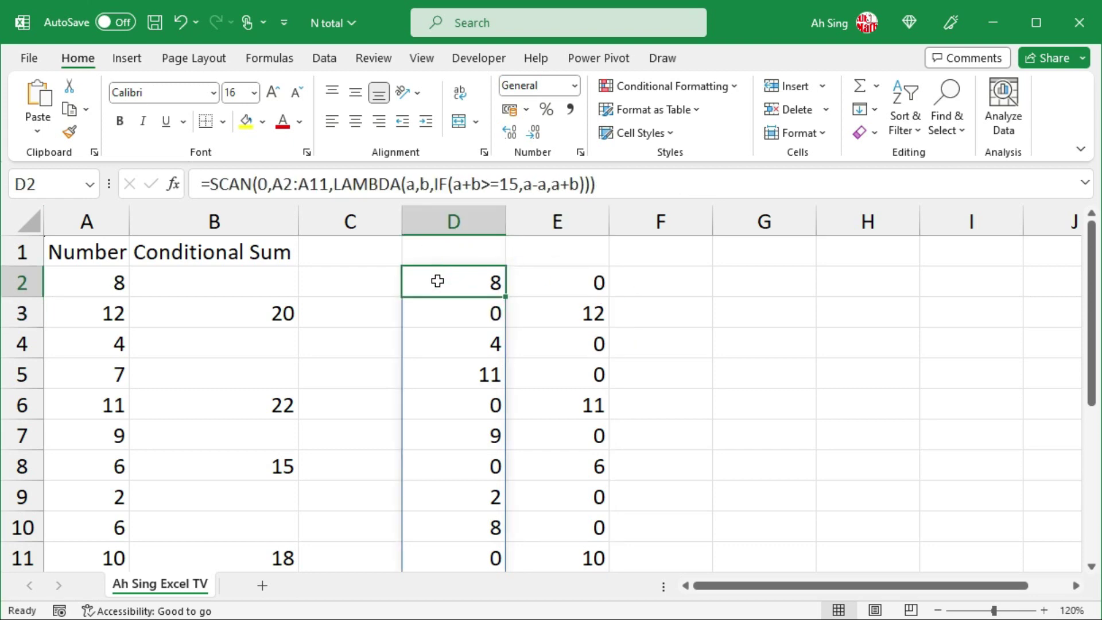
{"action": "left_click", "coordinate": [193, 184]}
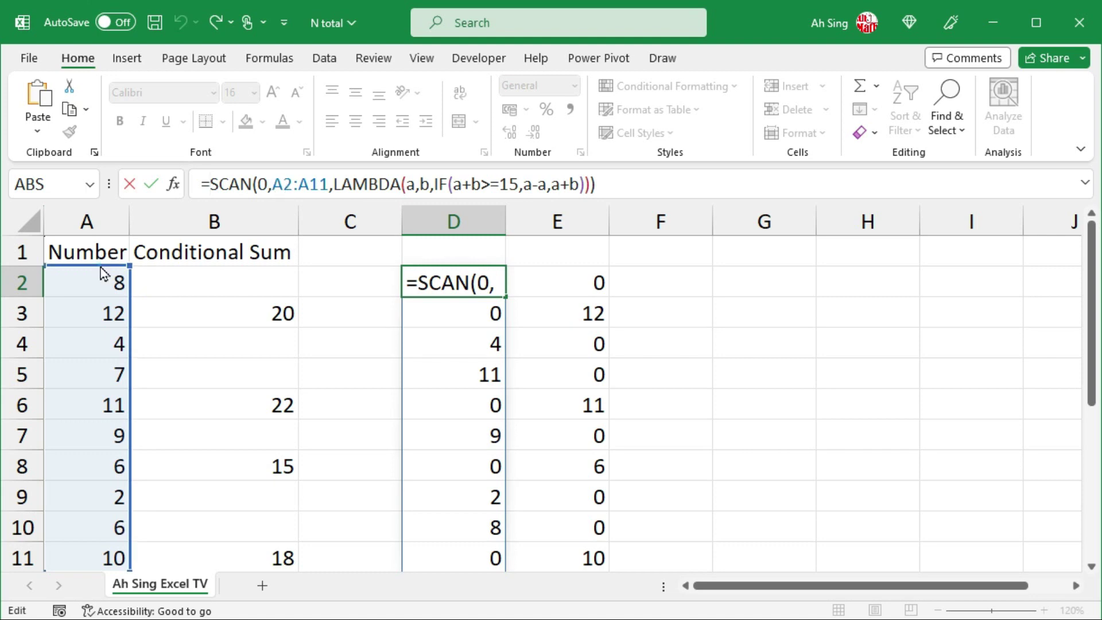
{"action": "left_click_drag", "start_coordinate": [101, 267], "coordinate": [103, 246]}
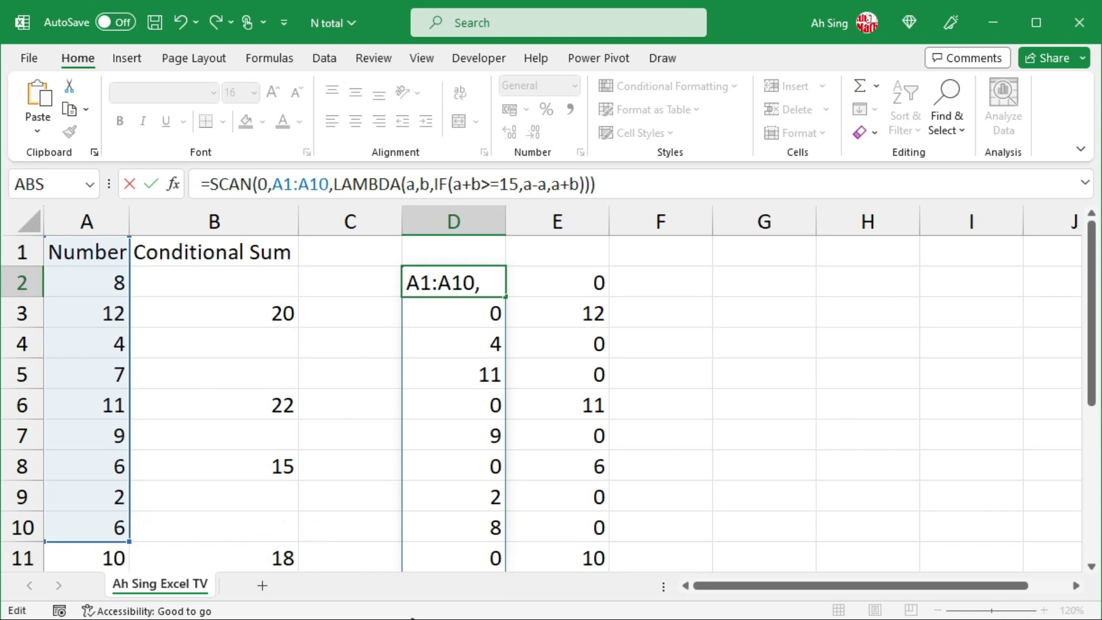
{"action": "key", "text": "Return"}
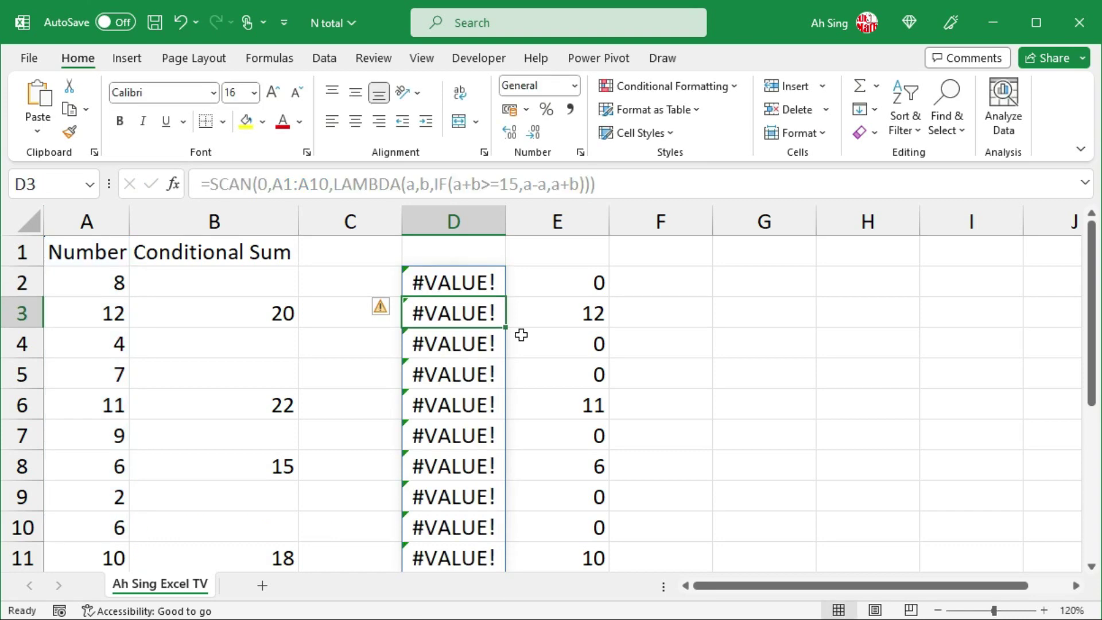
Replace both a+b expressions in the LAMBDA of D2's SCAN formula with SUM(a,b)
{"action": "left_click", "coordinate": [475, 288]}
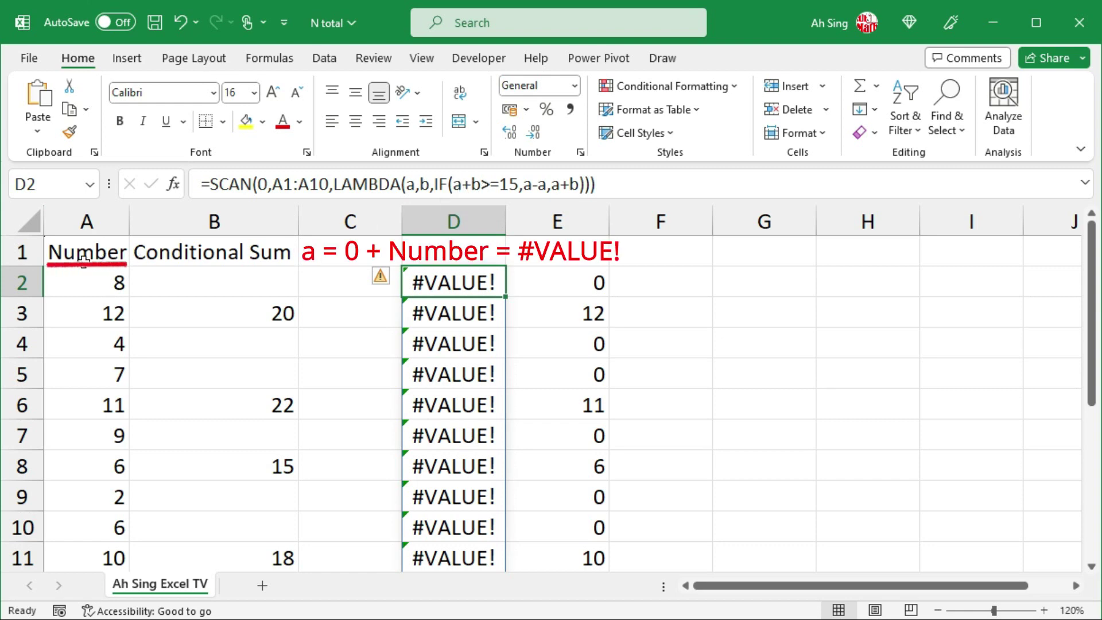
{"action": "double_click", "coordinate": [479, 292]}
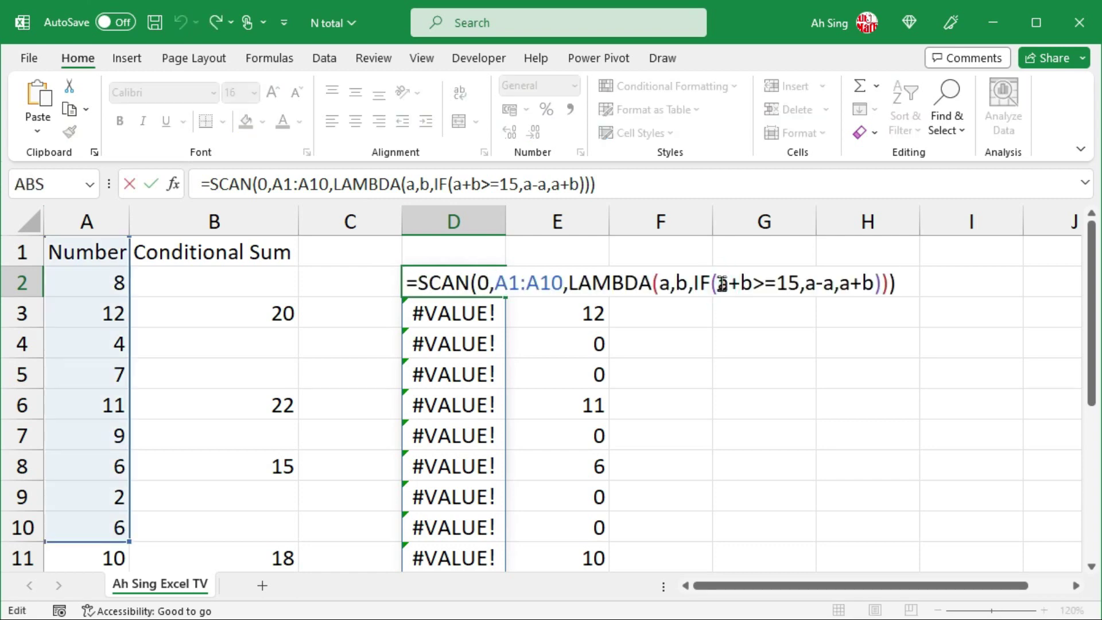
{"action": "left_click_drag", "start_coordinate": [722, 283], "coordinate": [757, 284]}
{"action": "type", "text": "su"}
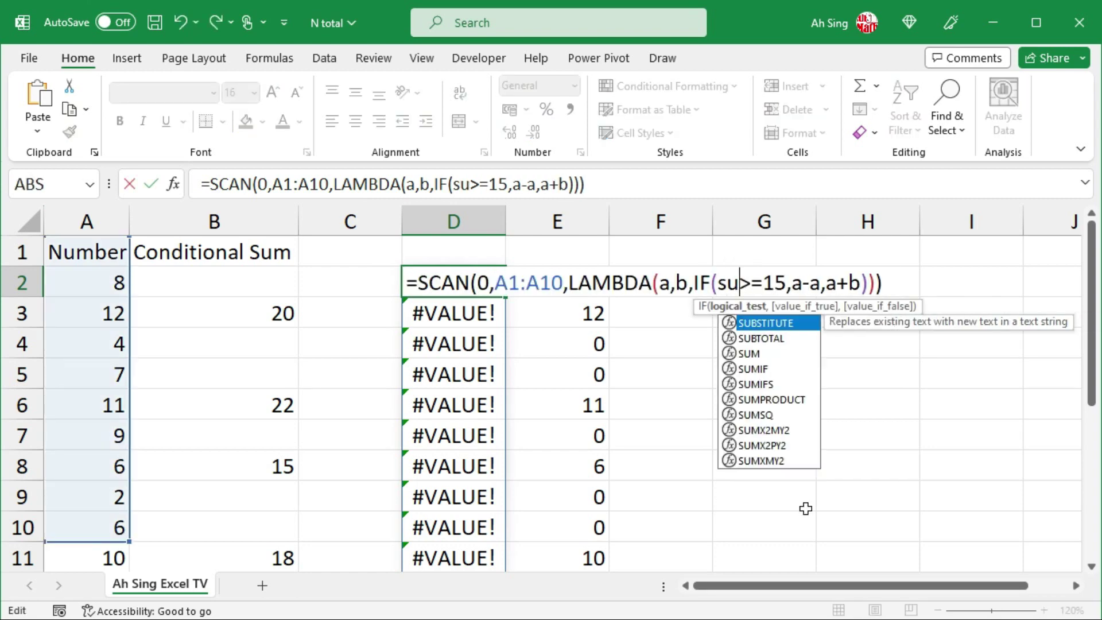
{"action": "type", "text": "m(a,b)"}
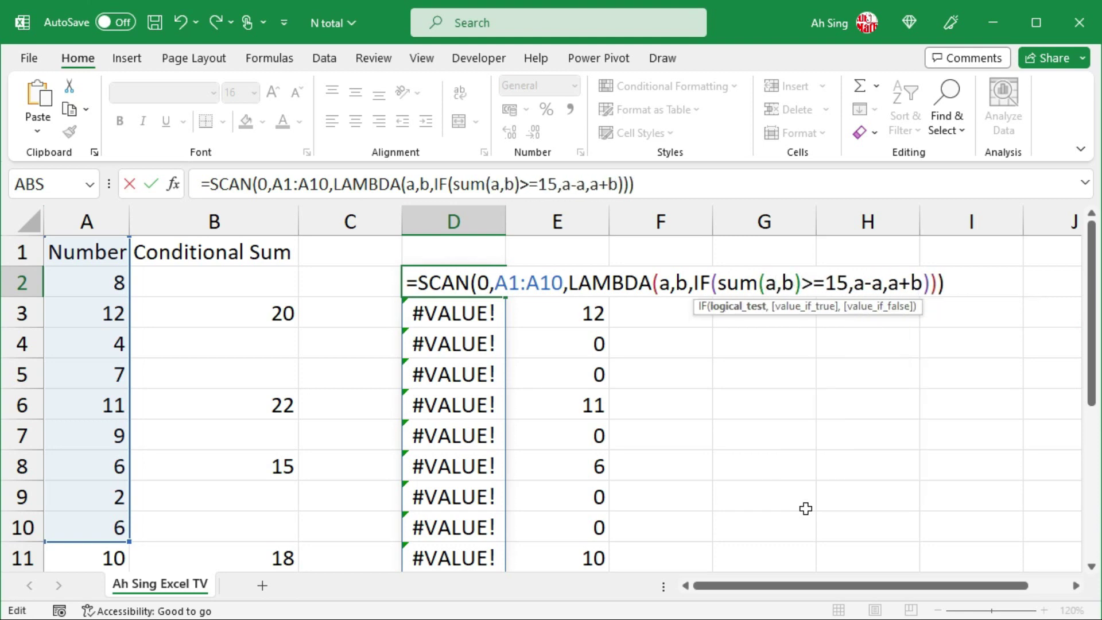
{"action": "left_click_drag", "start_coordinate": [801, 283], "coordinate": [717, 284]}
{"action": "key", "text": "ctrl+c"}
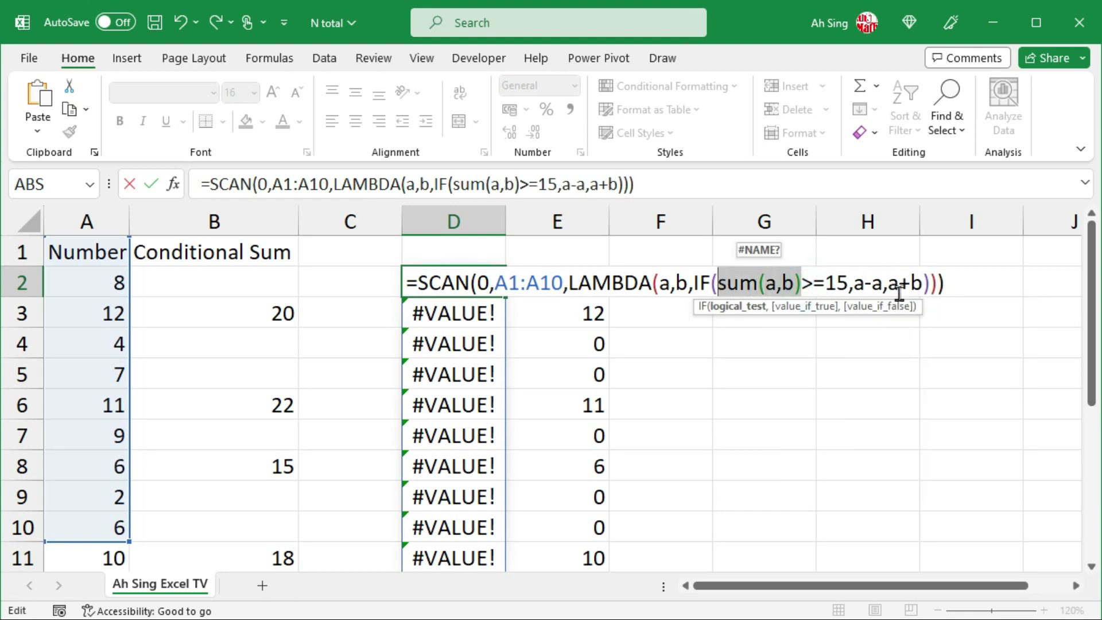
{"action": "left_click_drag", "start_coordinate": [888, 284], "coordinate": [924, 282]}
{"action": "key", "text": "ctrl+v"}
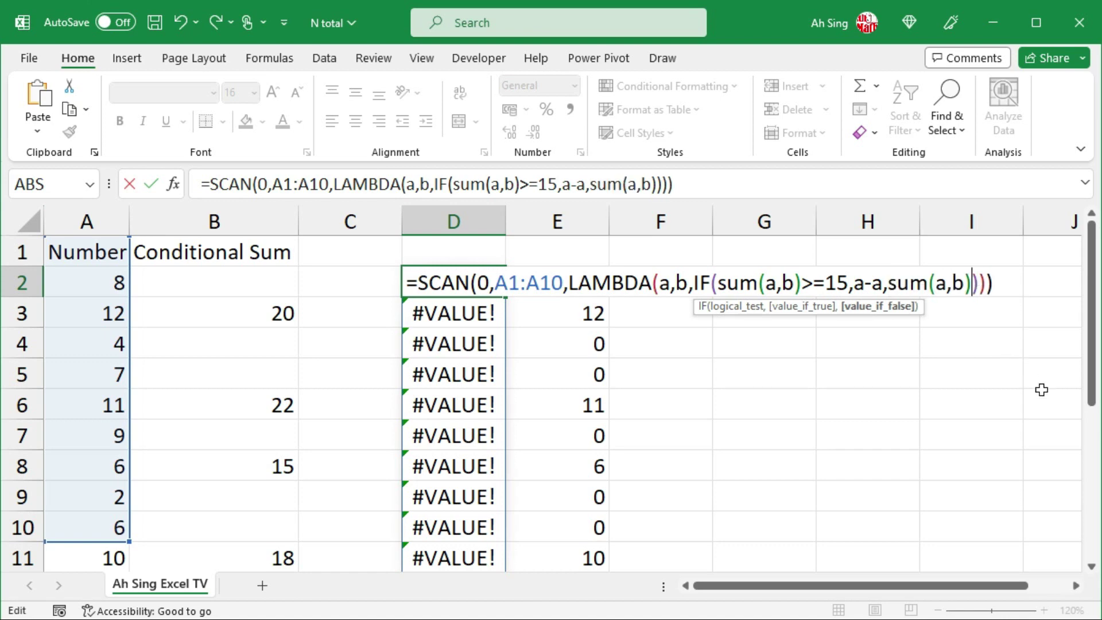
{"action": "key", "text": "Return"}
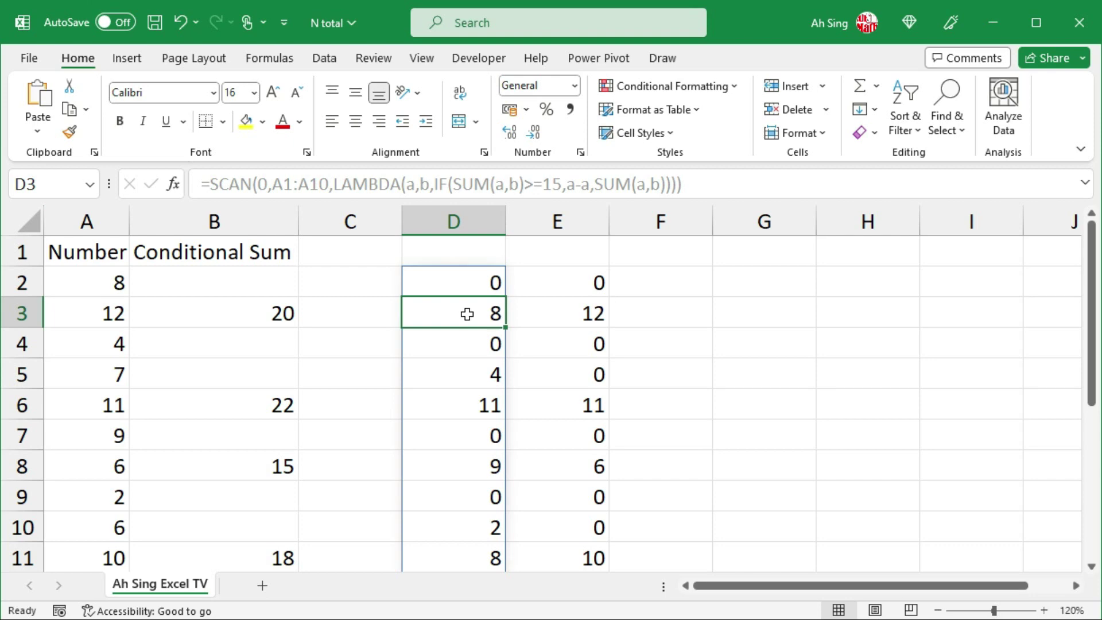
Start a MAP formula in C2 with a copy of D2's SCAN formula as its first array
{"action": "key", "text": "Up"}
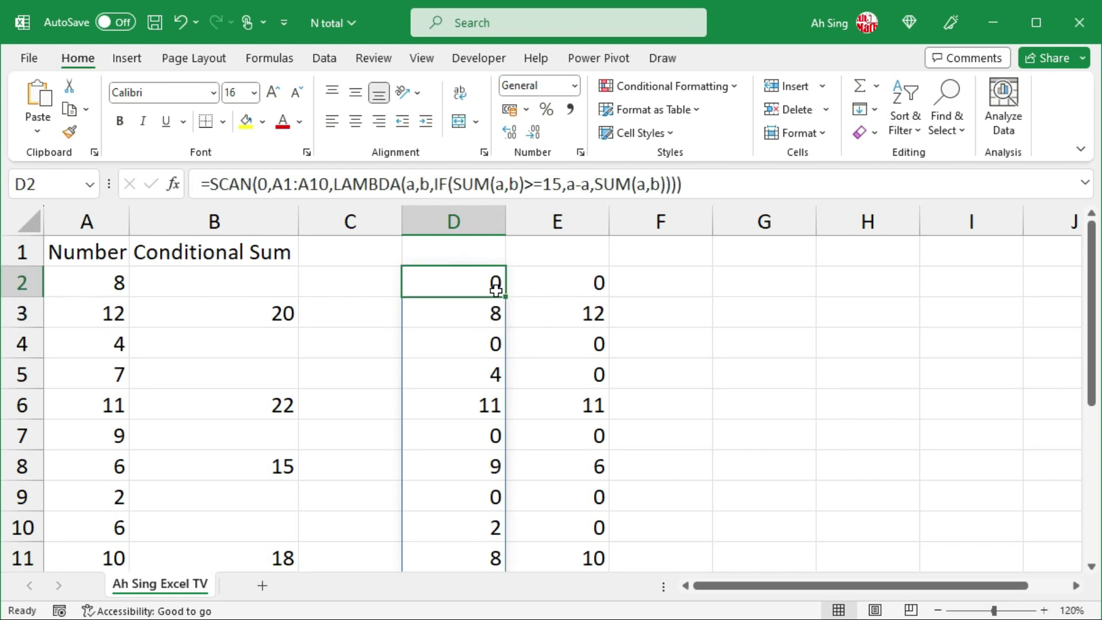
{"action": "left_click_drag", "start_coordinate": [696, 182], "coordinate": [214, 187]}
{"action": "key", "text": "ctrl+c"}
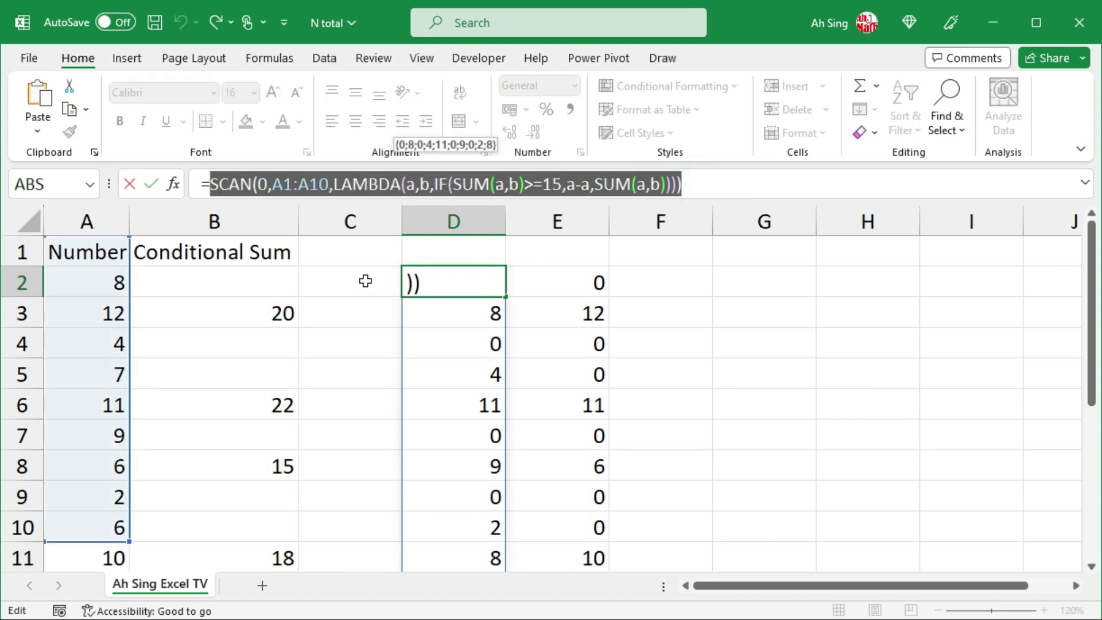
{"action": "key", "text": "Escape"}
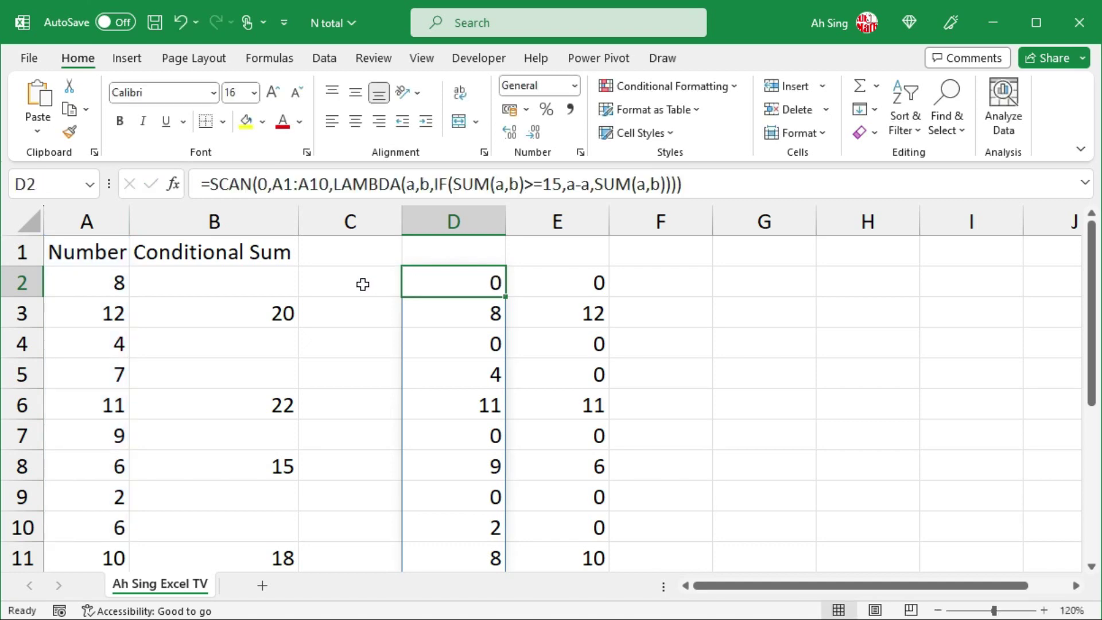
{"action": "left_click", "coordinate": [335, 283]}
{"action": "type", "text": "="}
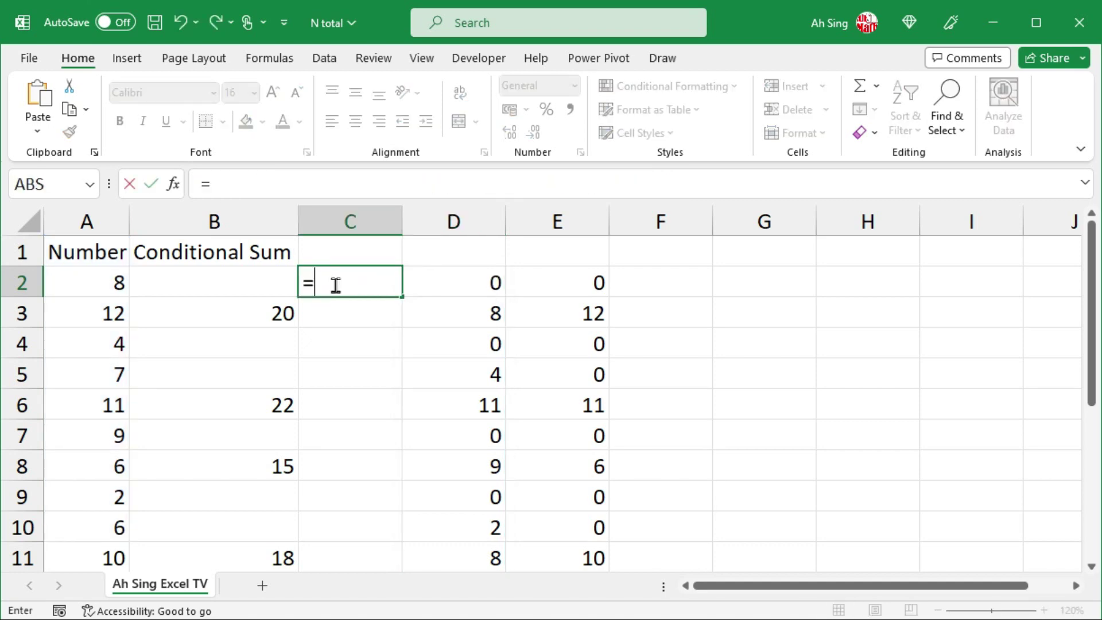
{"action": "type", "text": "map("}
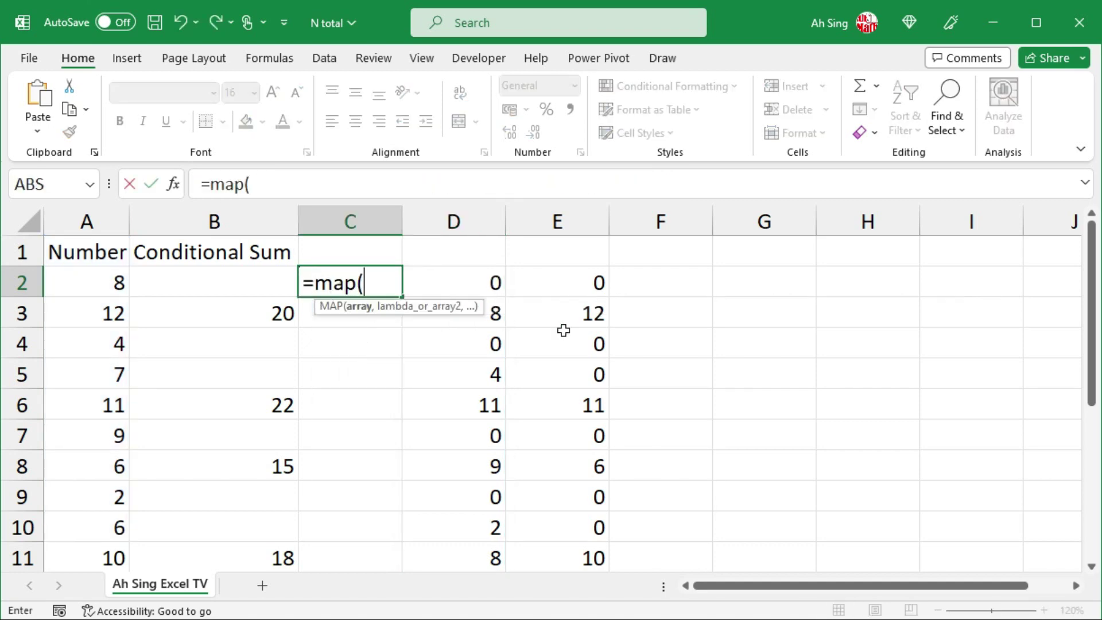
{"action": "key", "text": "ctrl+v"}
{"action": "type", "text": ","}
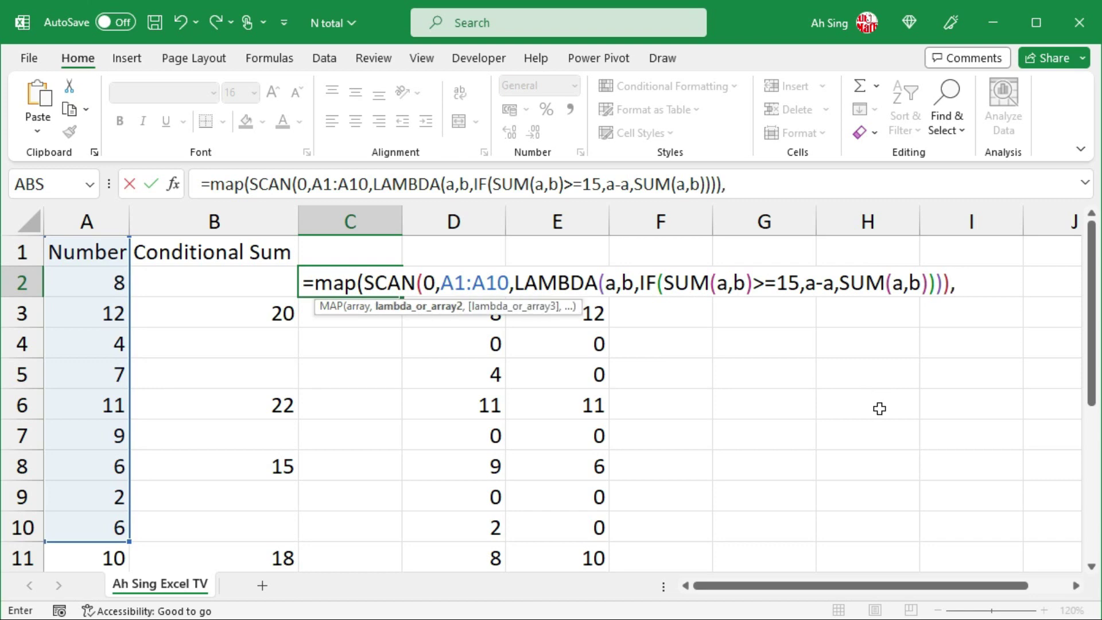
Store the unfinished MAP formula in C2 as text by prefixing it with an apostrophe
{"action": "left_click", "coordinate": [303, 282]}
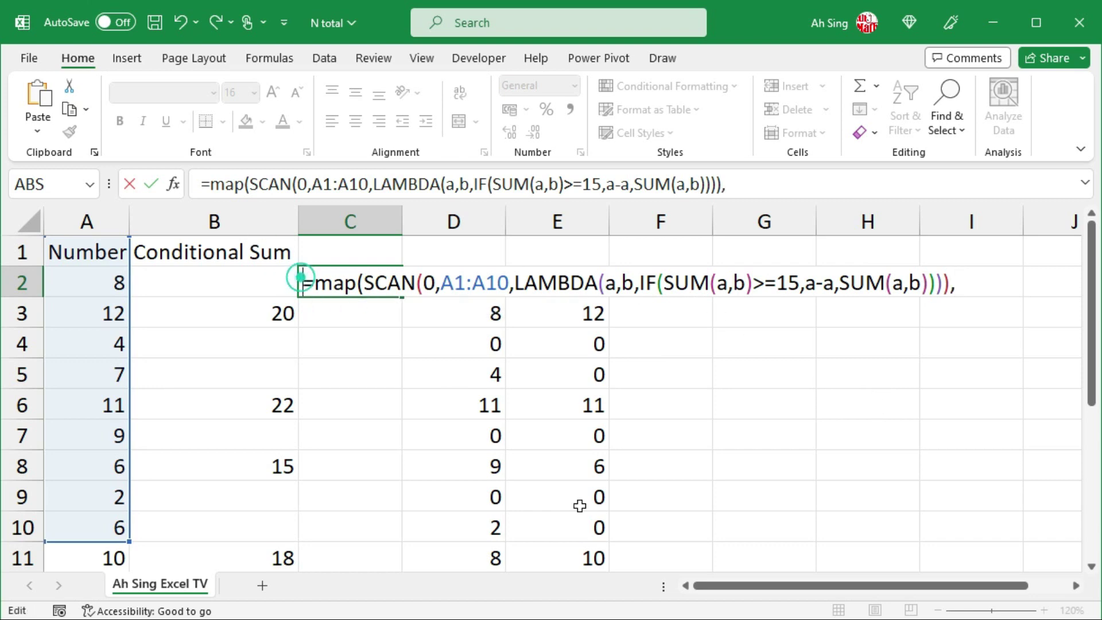
{"action": "type", "text": "'"}
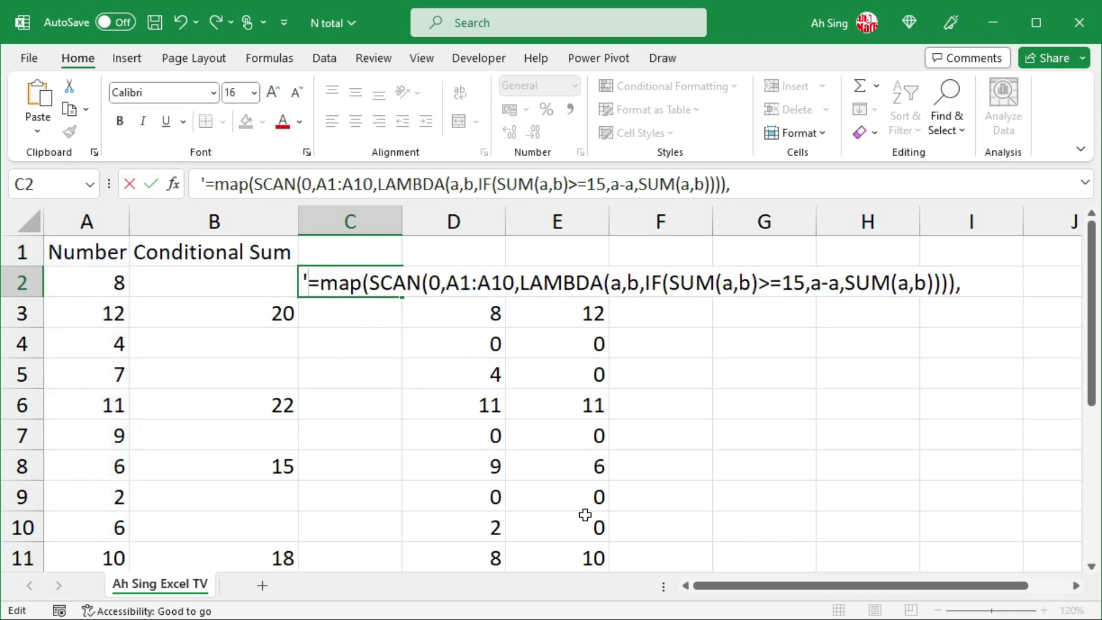
{"action": "key", "text": "Return"}
Copy E2's IF formula, turn C2's text back into a formula, and add the copy as MAP's second array
{"action": "left_click", "coordinate": [576, 280]}
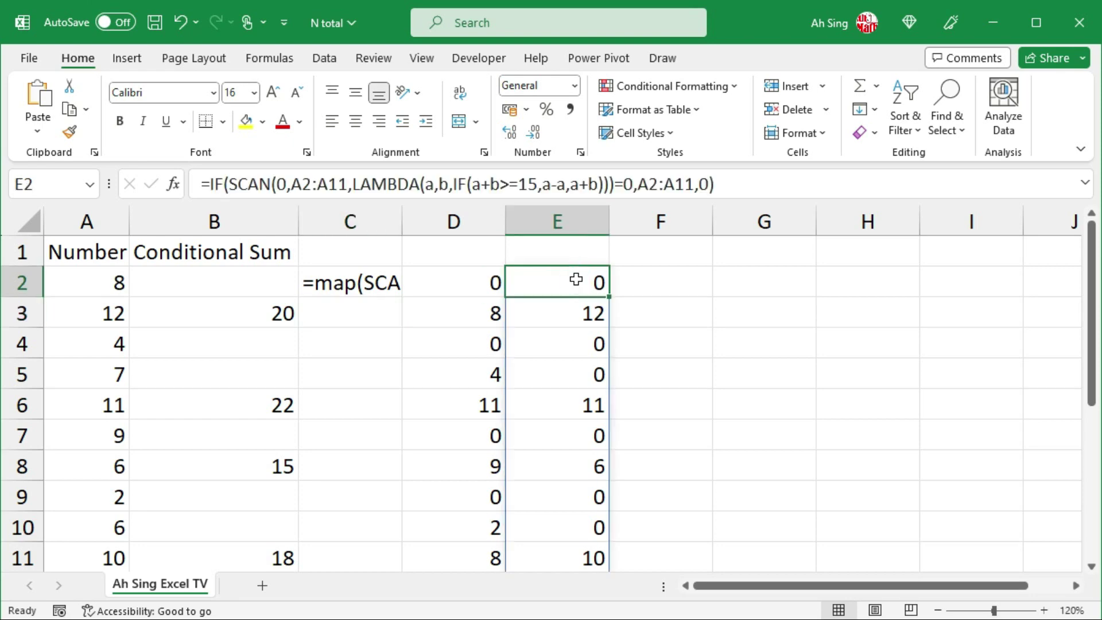
{"action": "left_click_drag", "start_coordinate": [717, 183], "coordinate": [210, 184]}
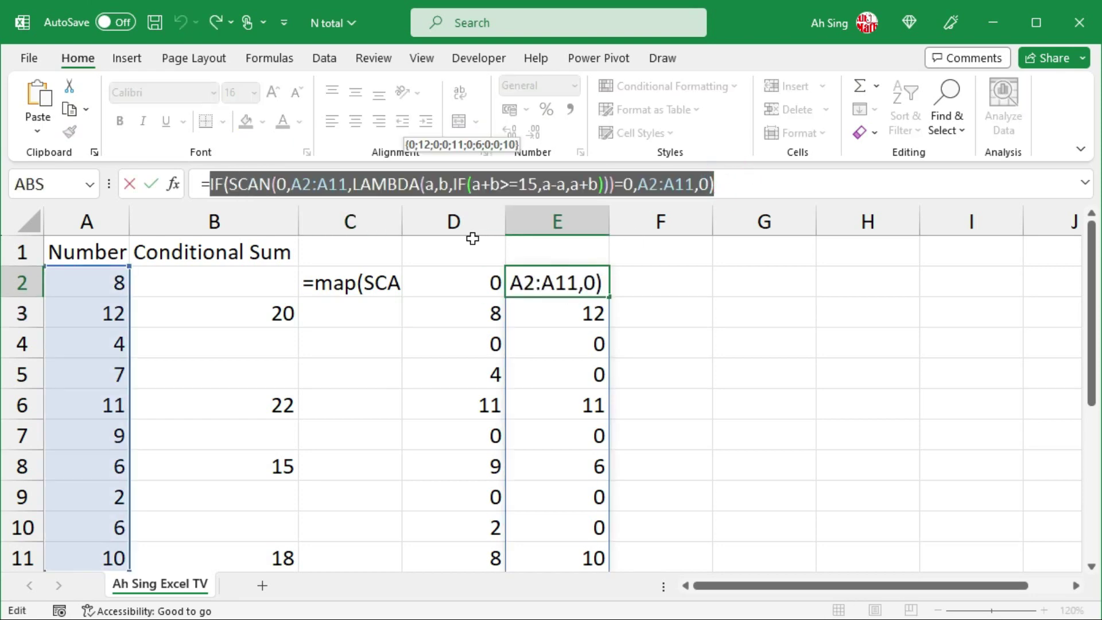
{"action": "key", "text": "Escape"}
{"action": "left_click", "coordinate": [335, 282]}
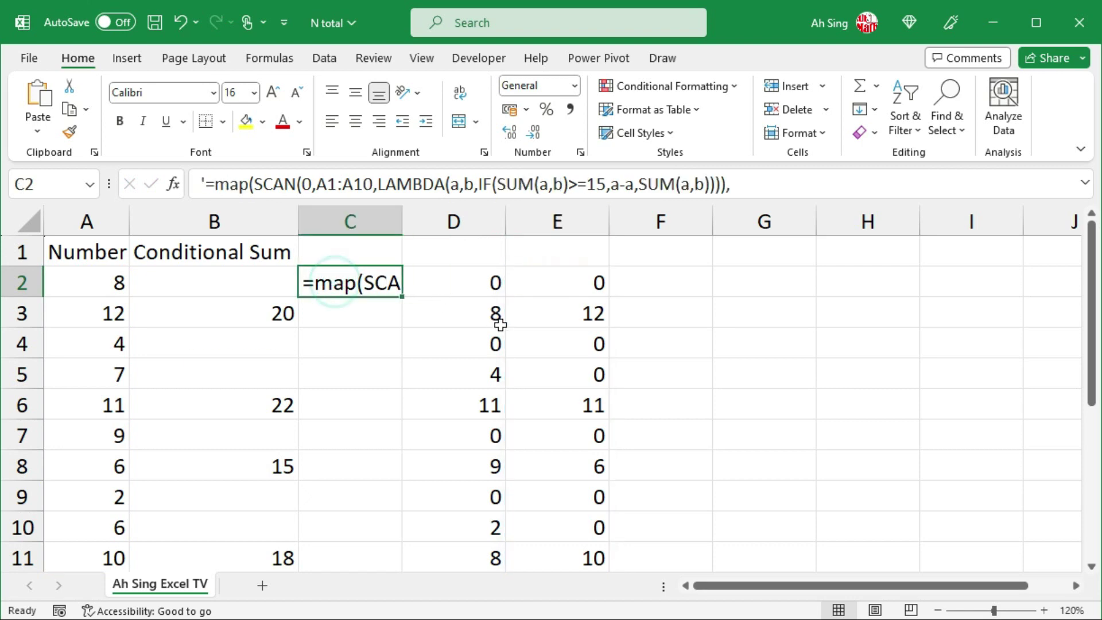
{"action": "key", "text": "F2"}
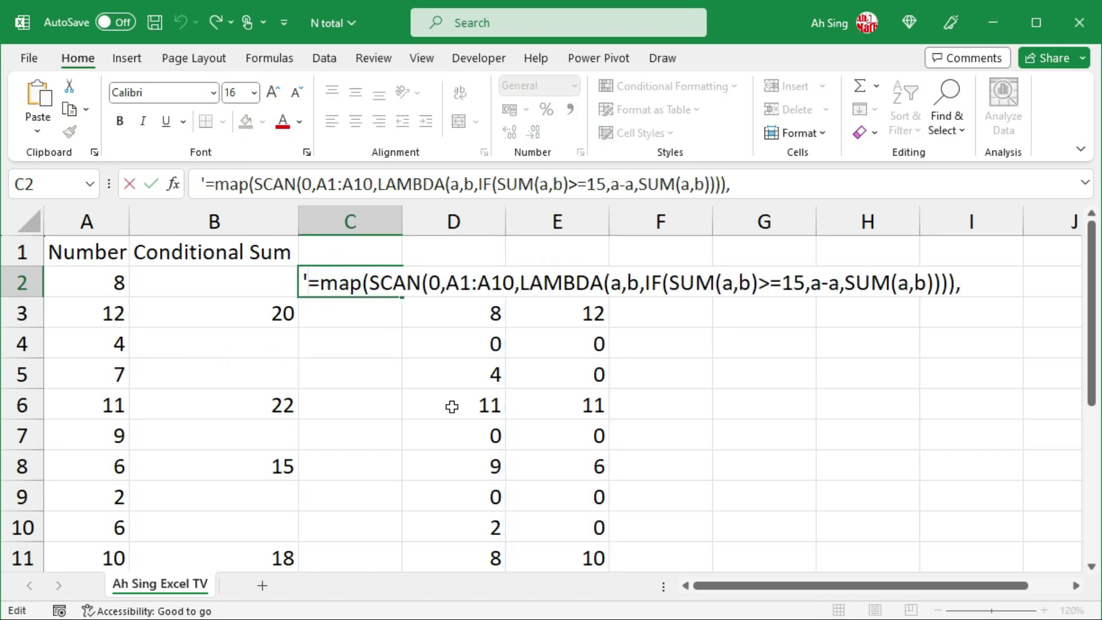
{"action": "key", "text": "BackSpace"}
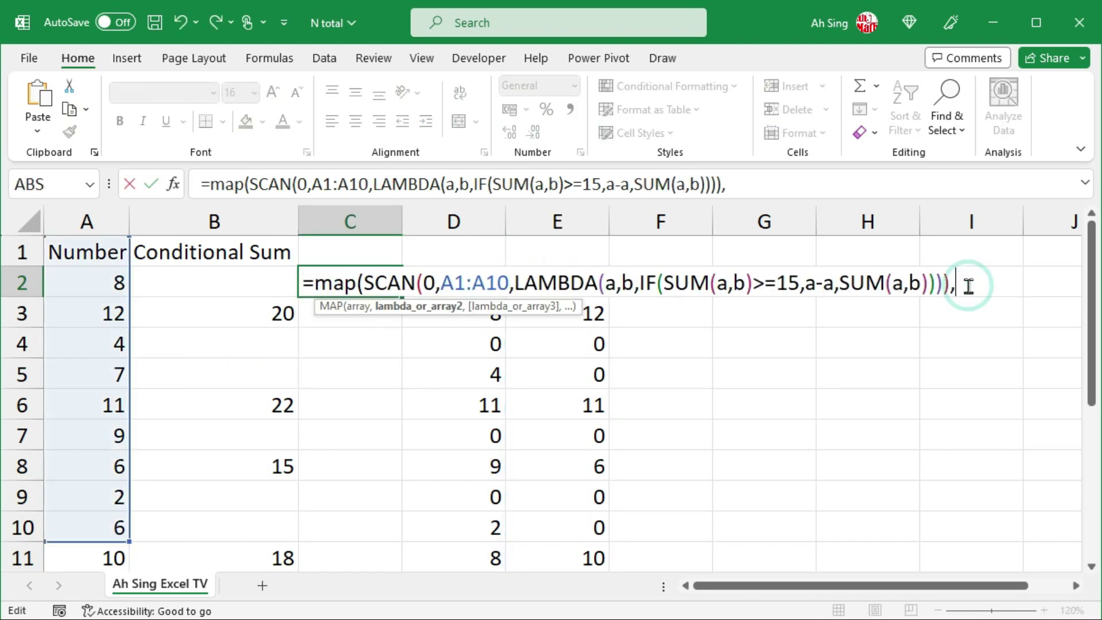
{"action": "type", "text": "IF(SCAN(0,A2:A11,LAMBDA(a,b,IF(a+b>=15,a-a,a+b)))=0,A2:A11,0),"}
Complete C2's MAP formula with LAMBDA(a,b,IF(a+b>=15,a+b,"")) and enter it
{"action": "type", "text": "lam"}
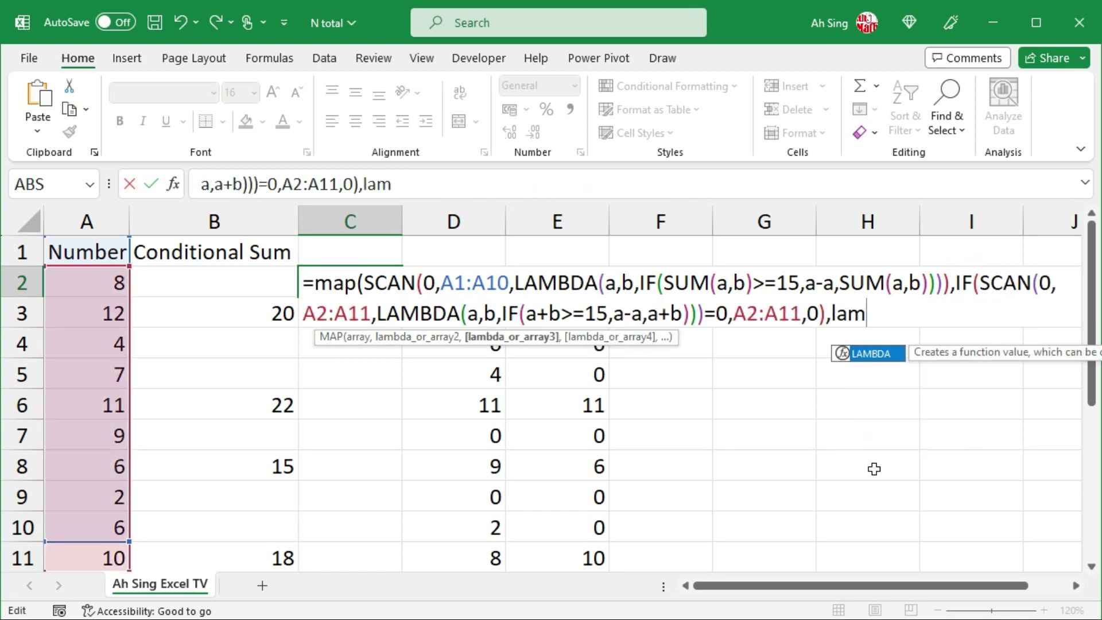
{"action": "key", "text": "Tab"}
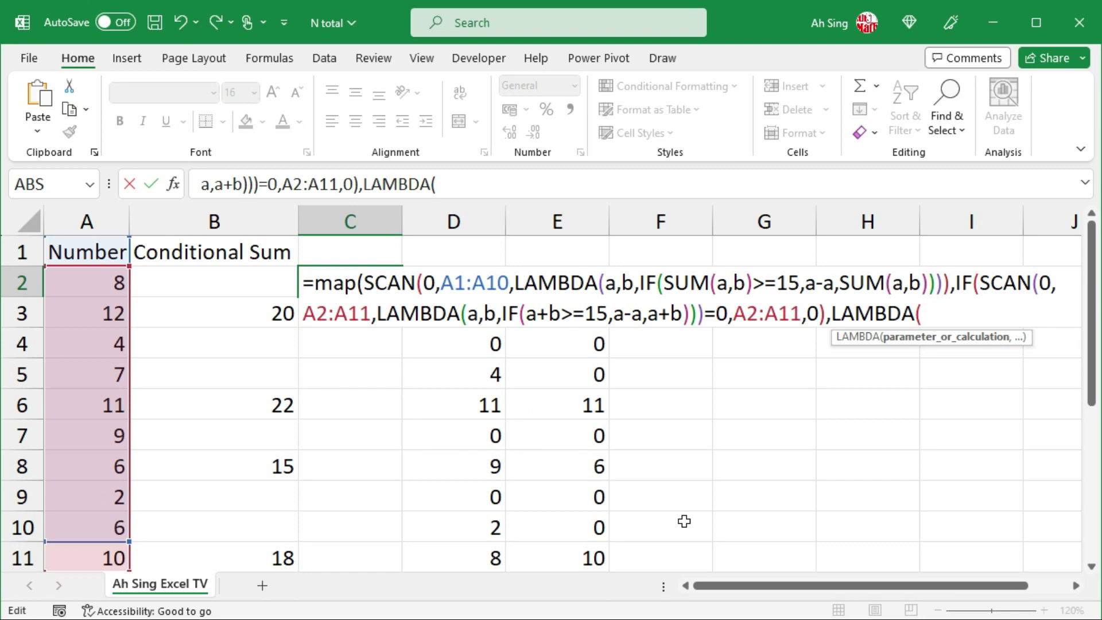
{"action": "type", "text": "a,b"}
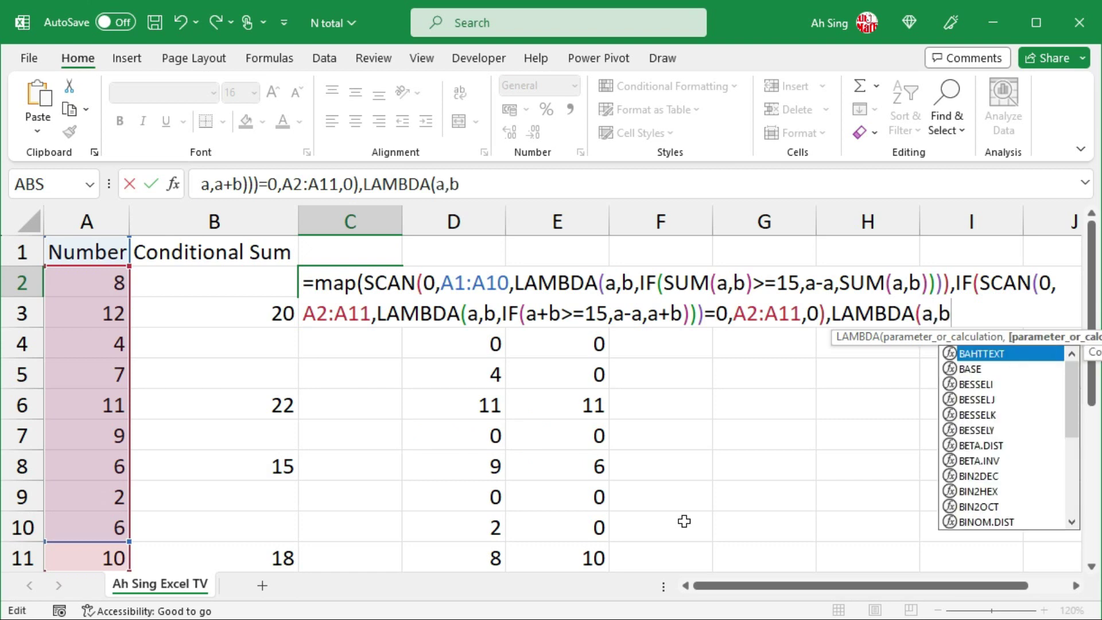
{"action": "type", "text": ","}
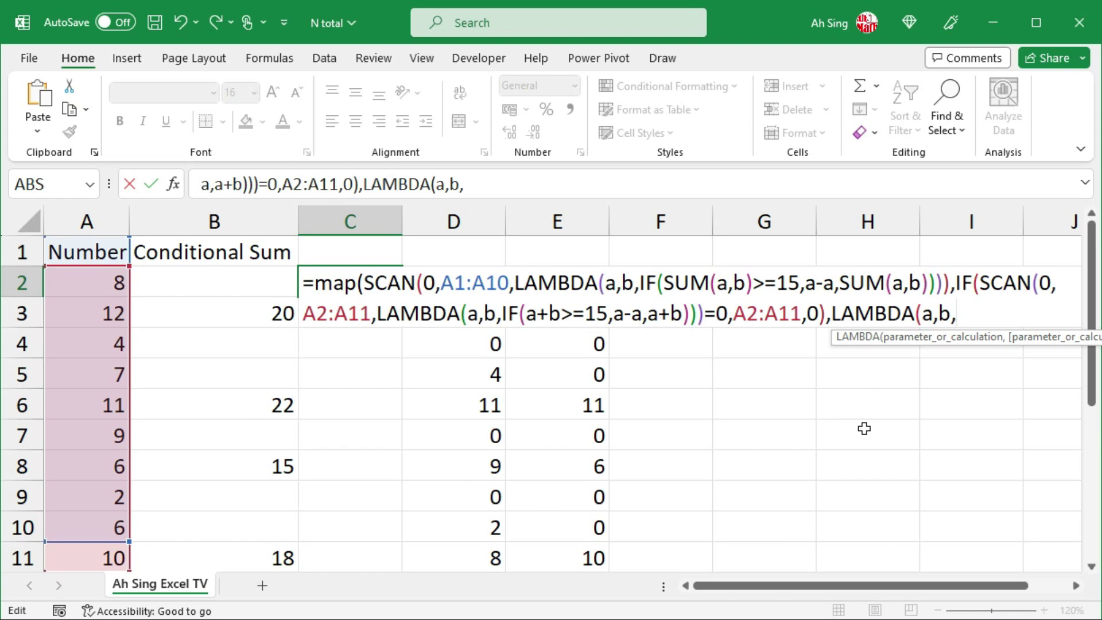
{"action": "type", "text": "if"}
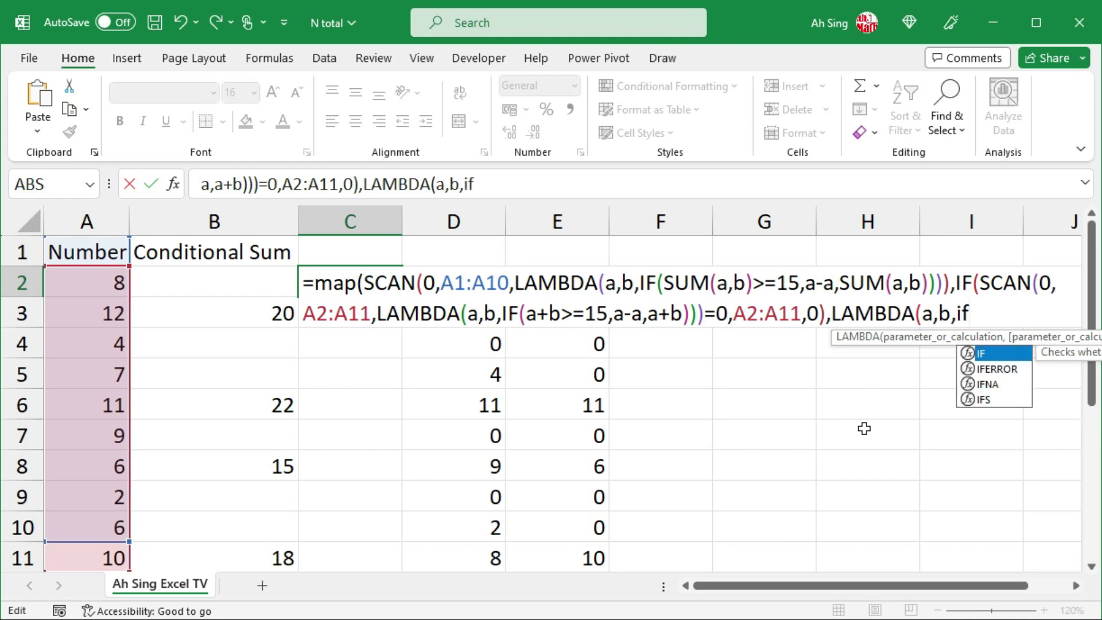
{"action": "type", "text": "(a+"}
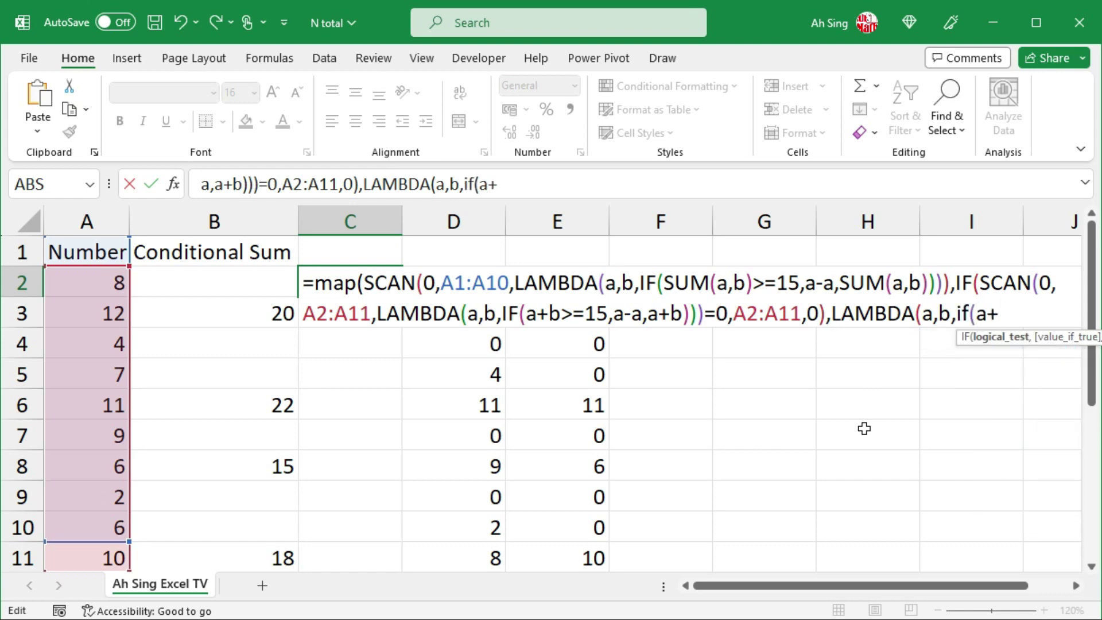
{"action": "type", "text": "b>=15,"}
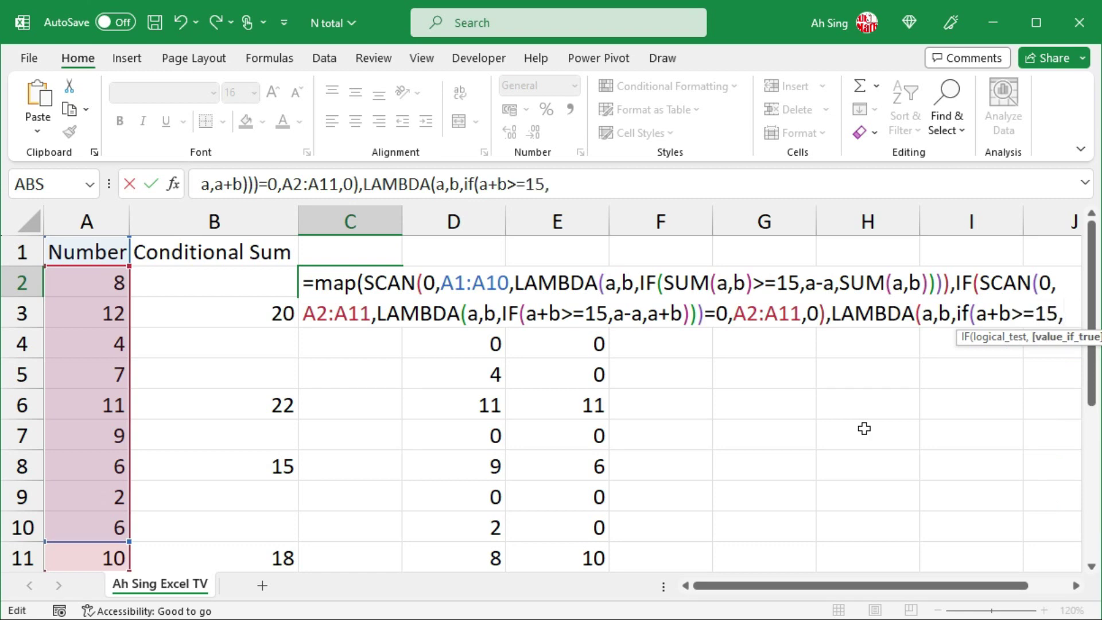
{"action": "type", "text": "a+b,"}
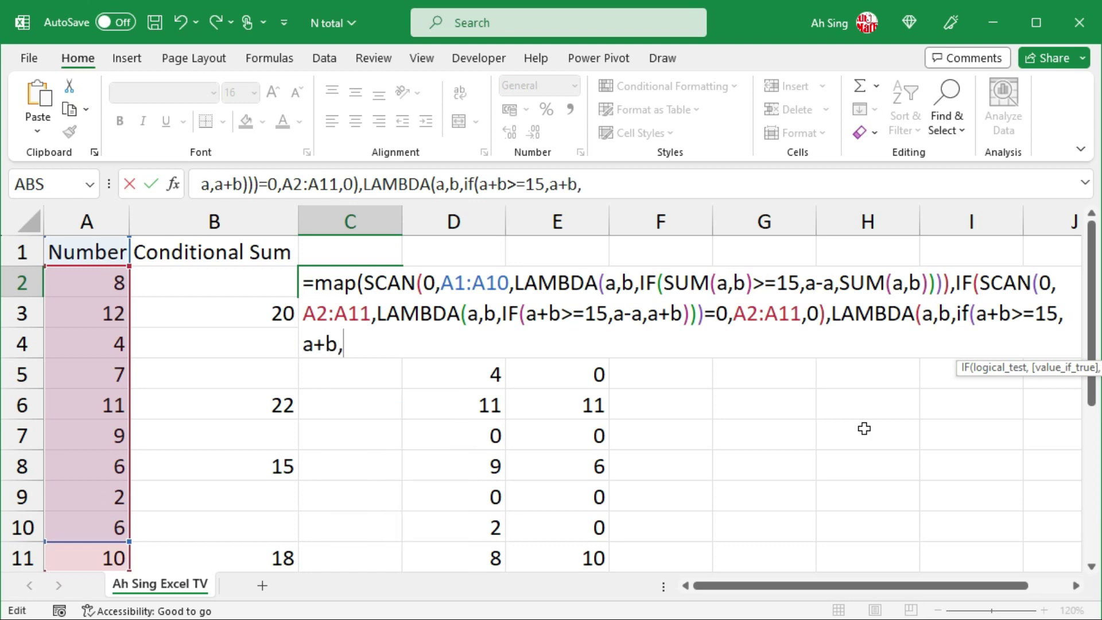
{"action": "type", "text": "\"\")"}
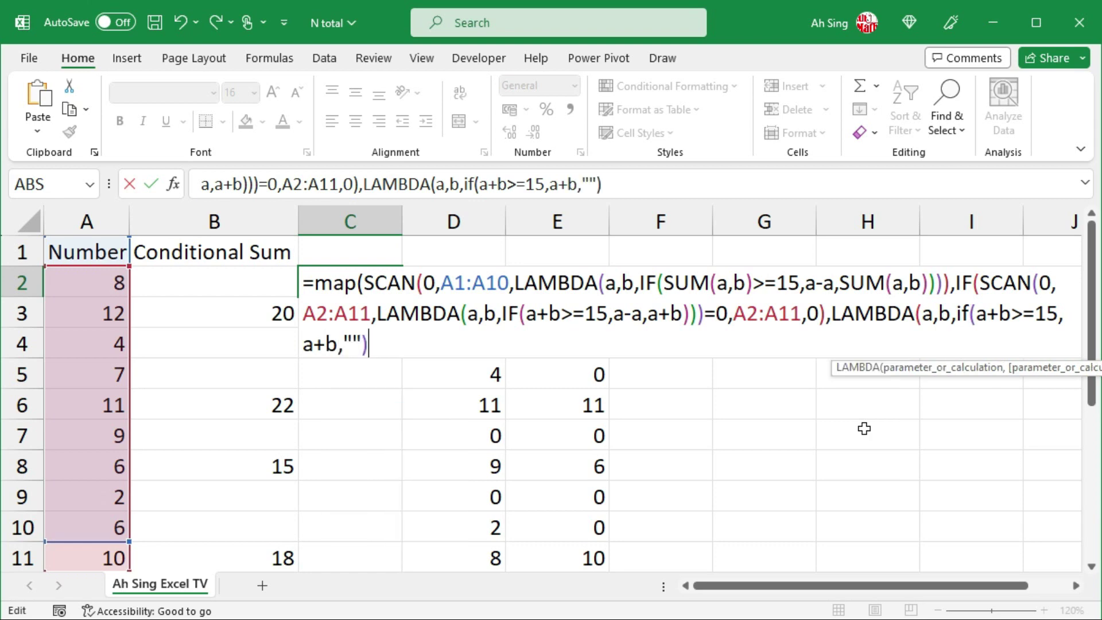
{"action": "type", "text": ")"}
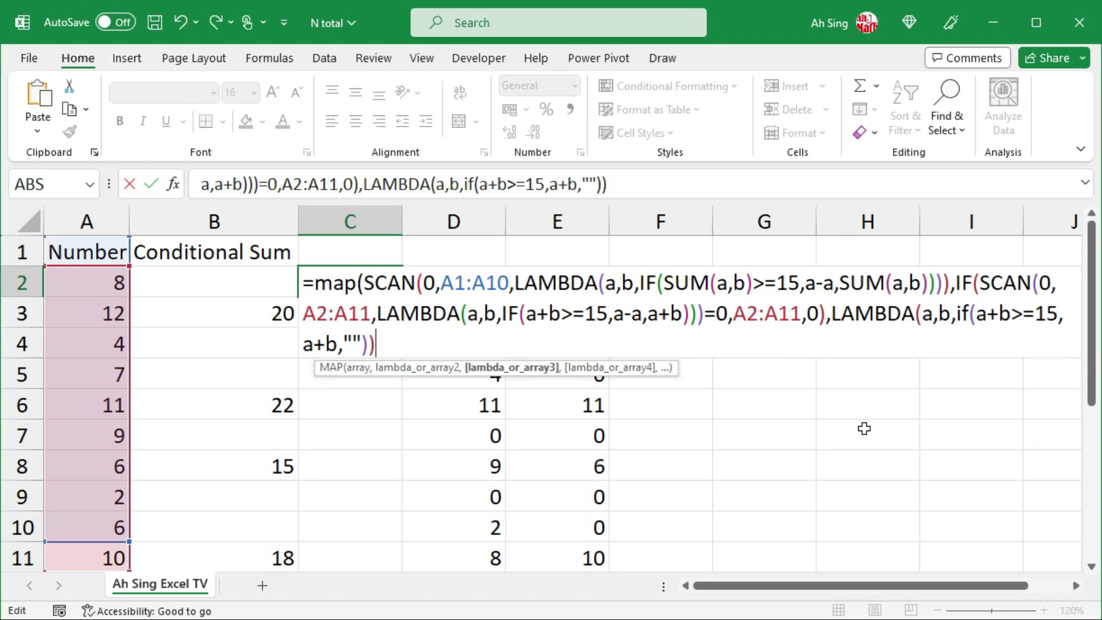
{"action": "type", "text": ")"}
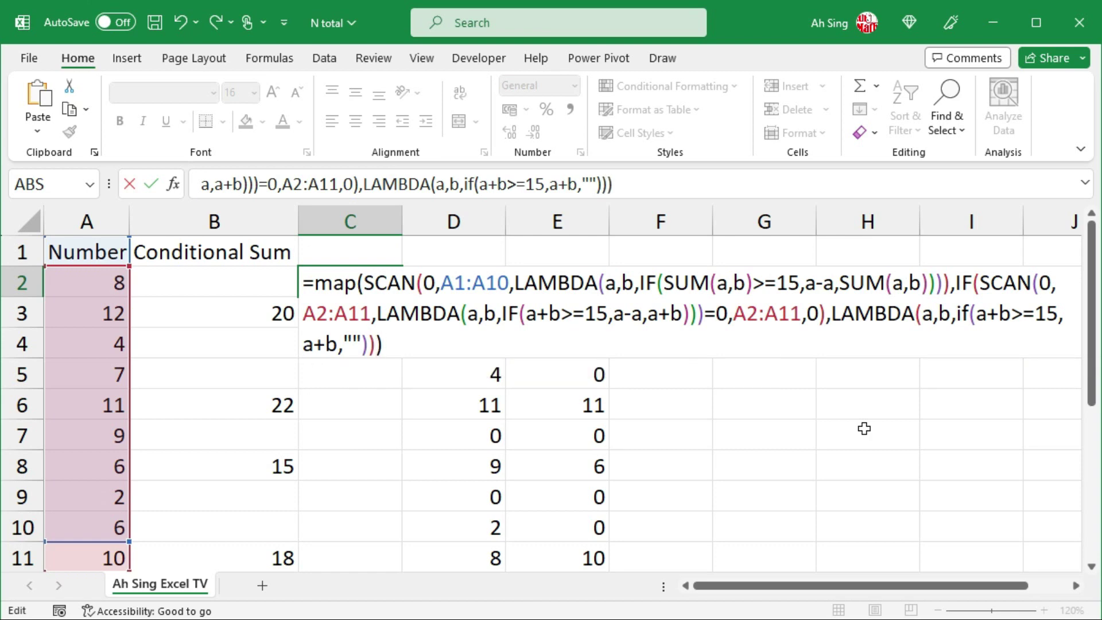
{"action": "key", "text": "Return"}
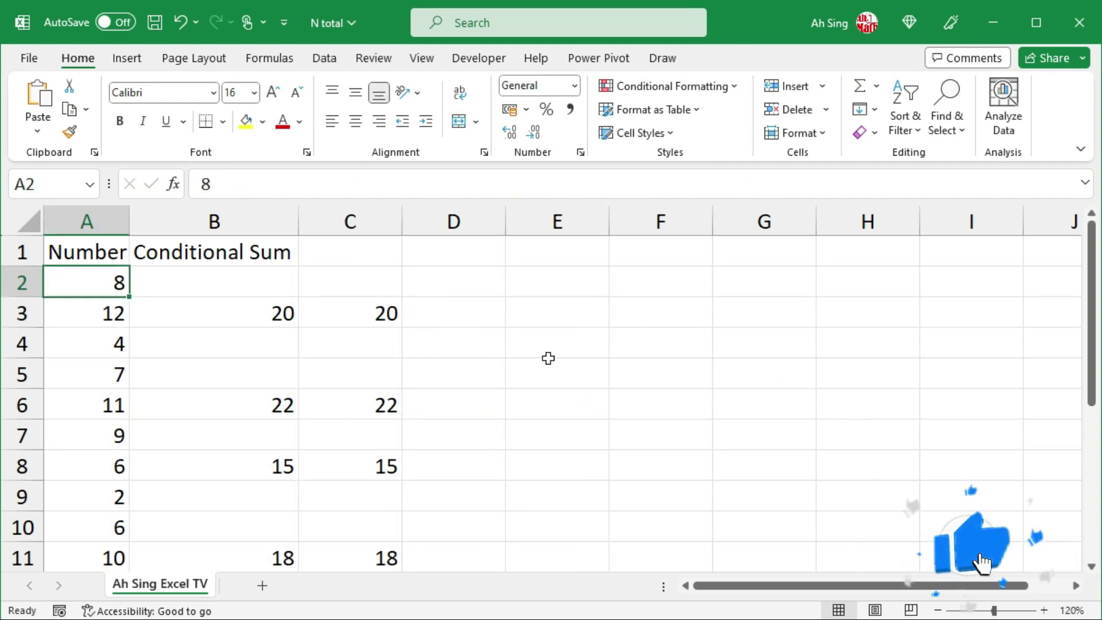
Change the number in A2 to 15 to test the conditional sum formula
{"action": "type", "text": "15"}
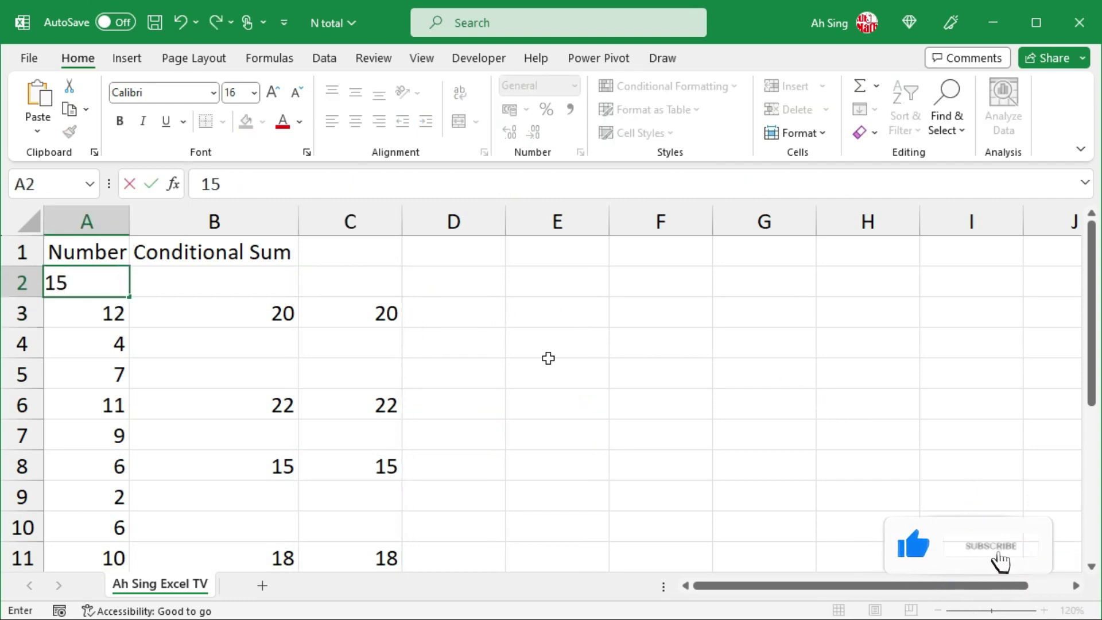
{"action": "key", "text": "Return"}
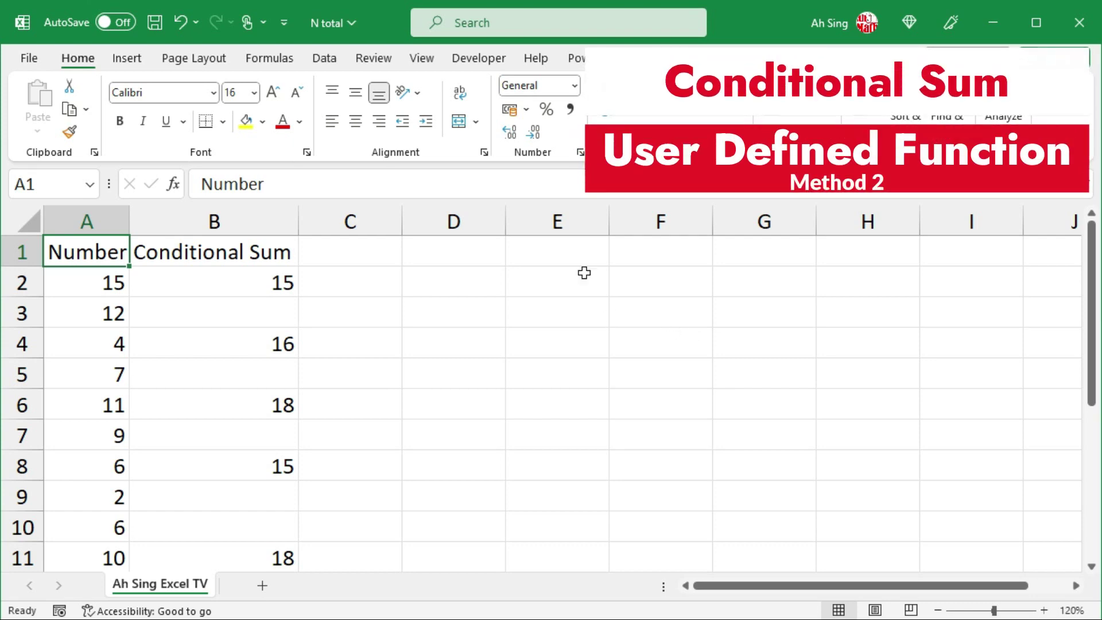
Open the Visual Basic editor and insert a new module into the N total.xlsm project
{"action": "left_click", "coordinate": [486, 62]}
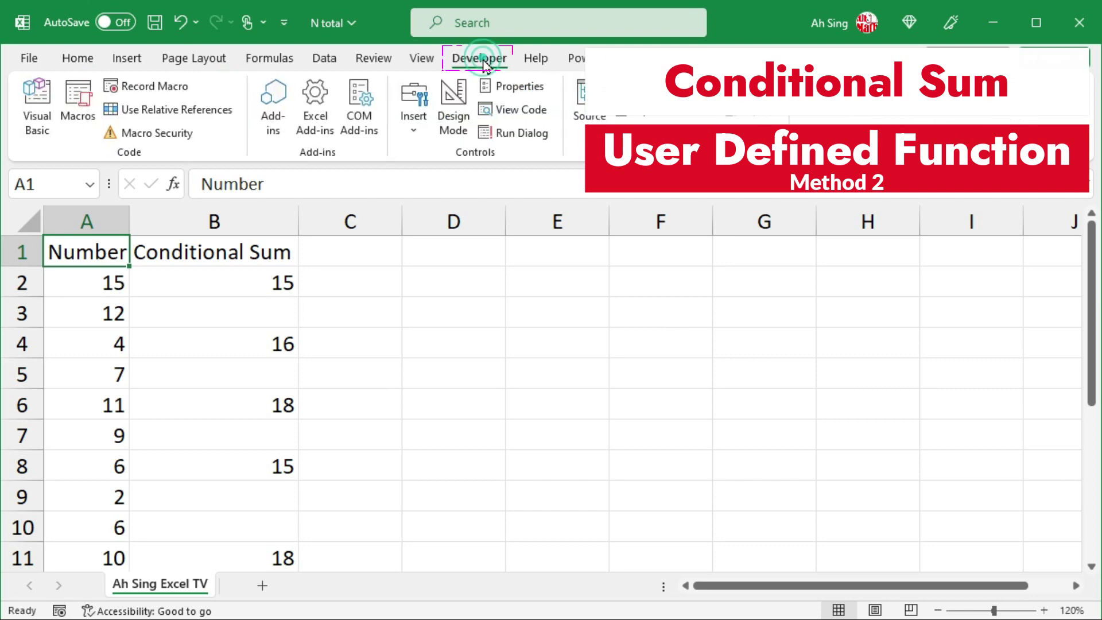
{"action": "left_click", "coordinate": [38, 114]}
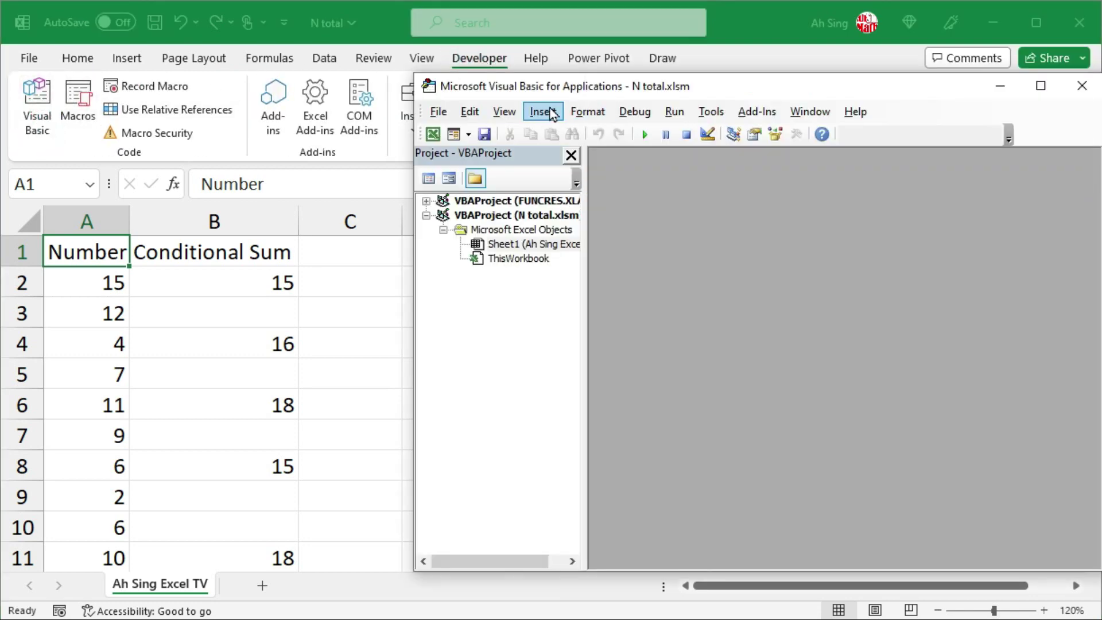
{"action": "left_click", "coordinate": [543, 112]}
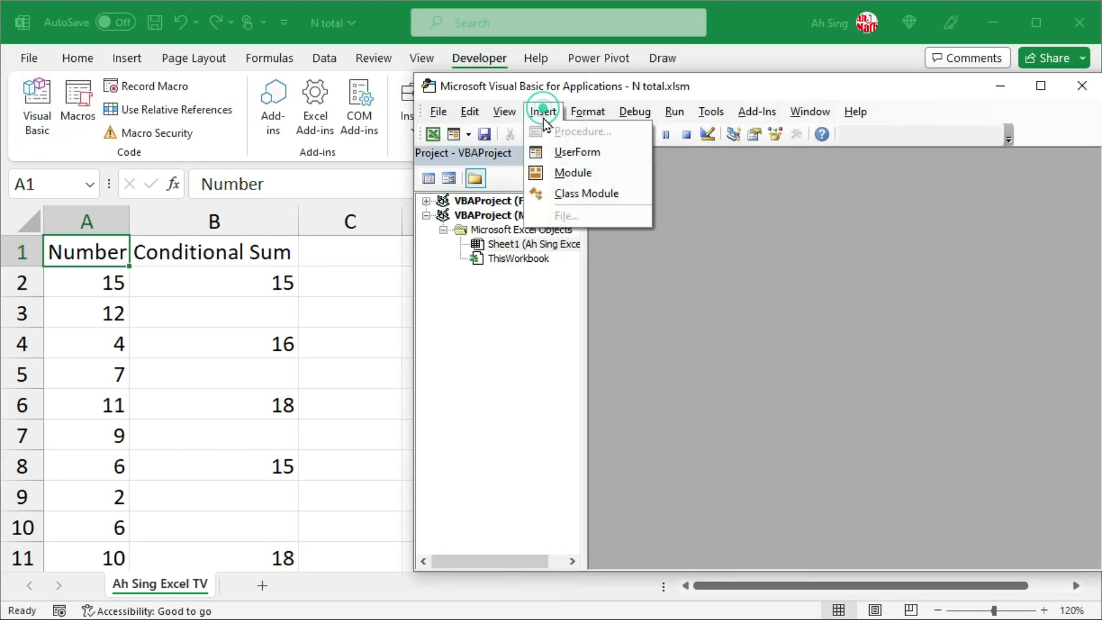
{"action": "left_click", "coordinate": [550, 174]}
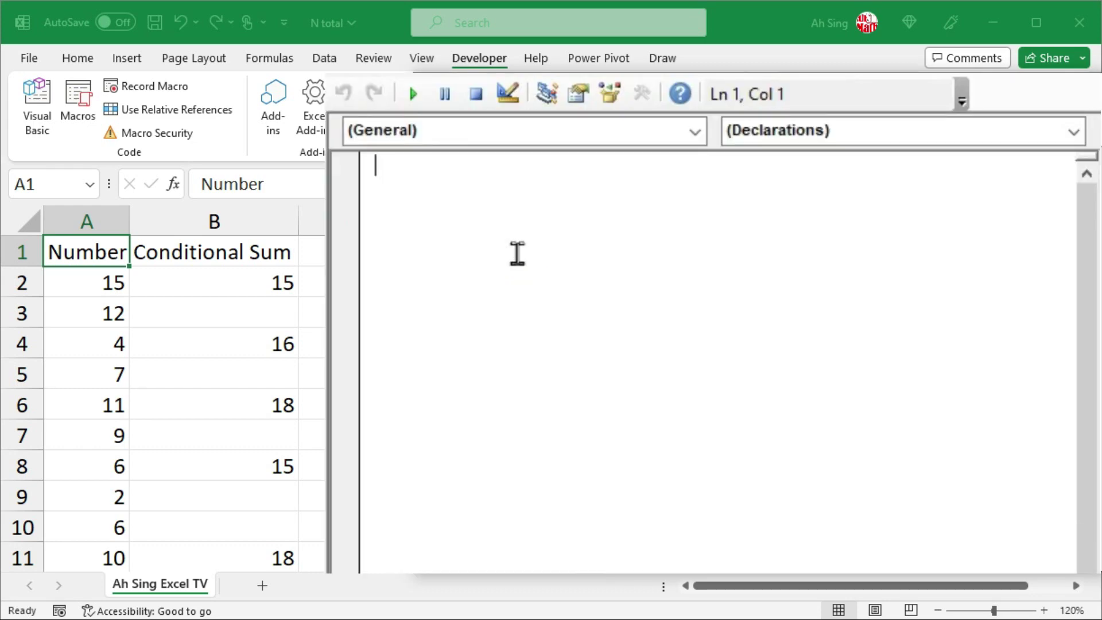
Begin declaring a function NSUM in the module with a first parameter ByVal cell As Range
{"action": "type", "text": "Function"}
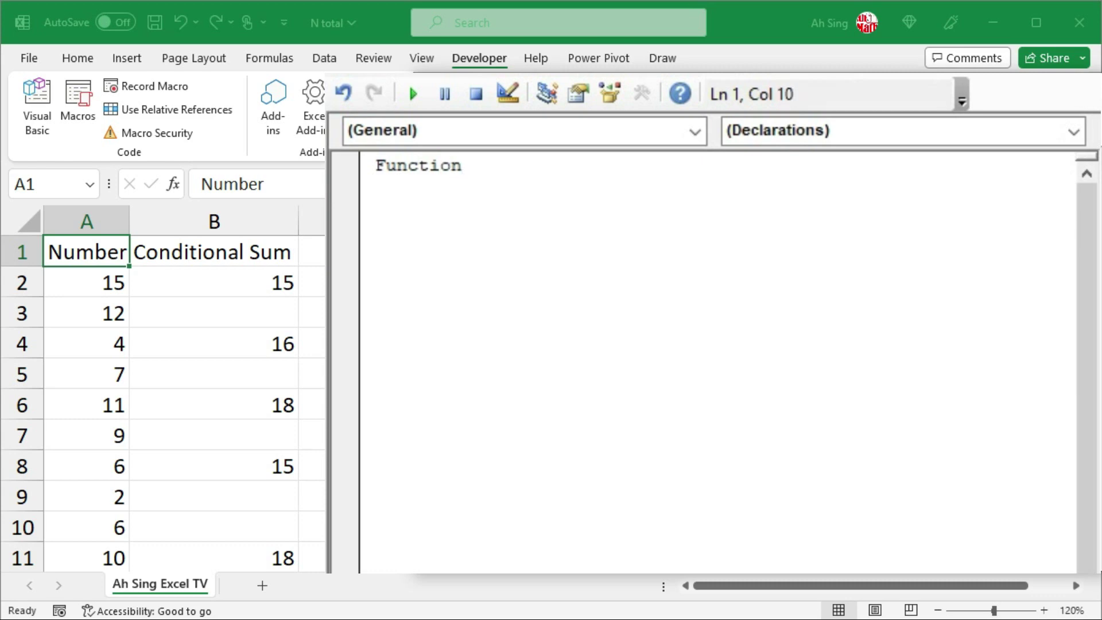
{"action": "type", "text": " NSUM("}
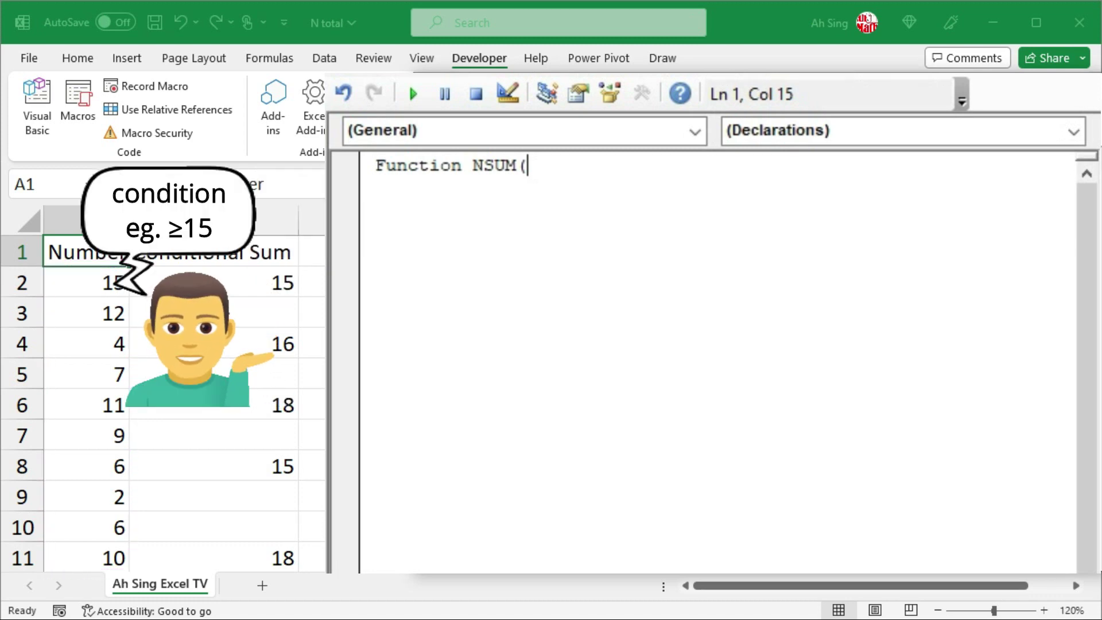
{"action": "type", "text": "byval"}
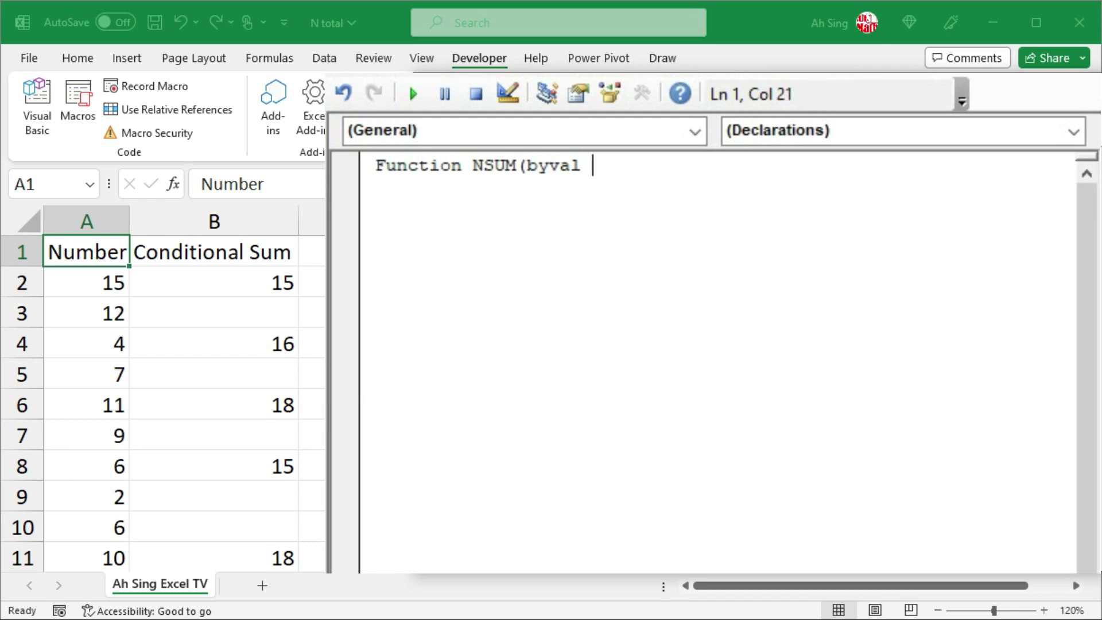
{"action": "type", "text": " cell"}
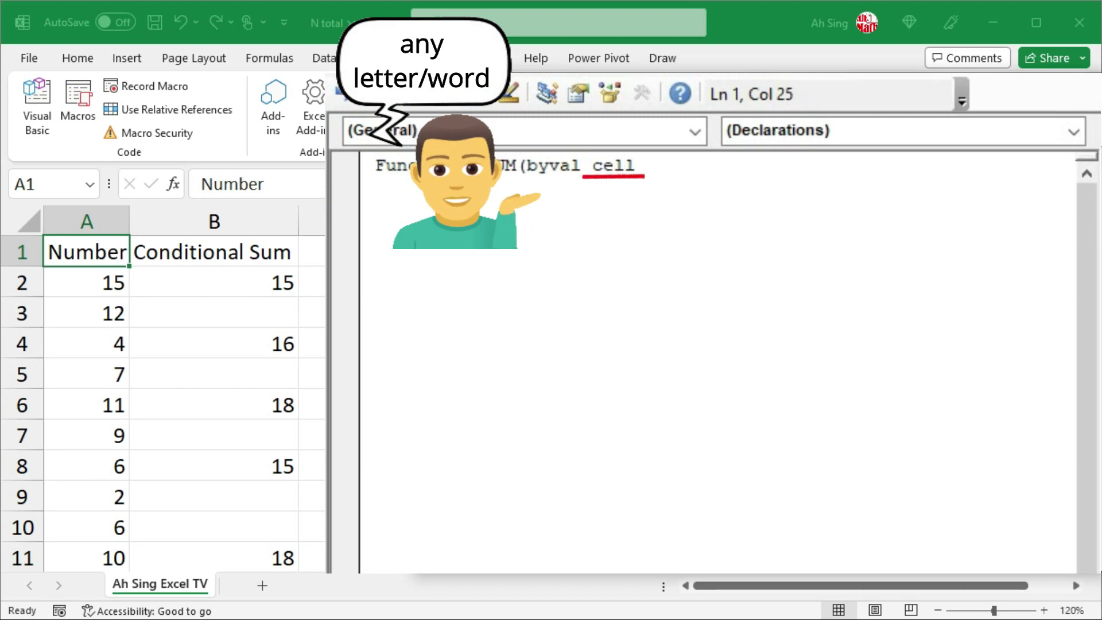
{"action": "type", "text": " as"}
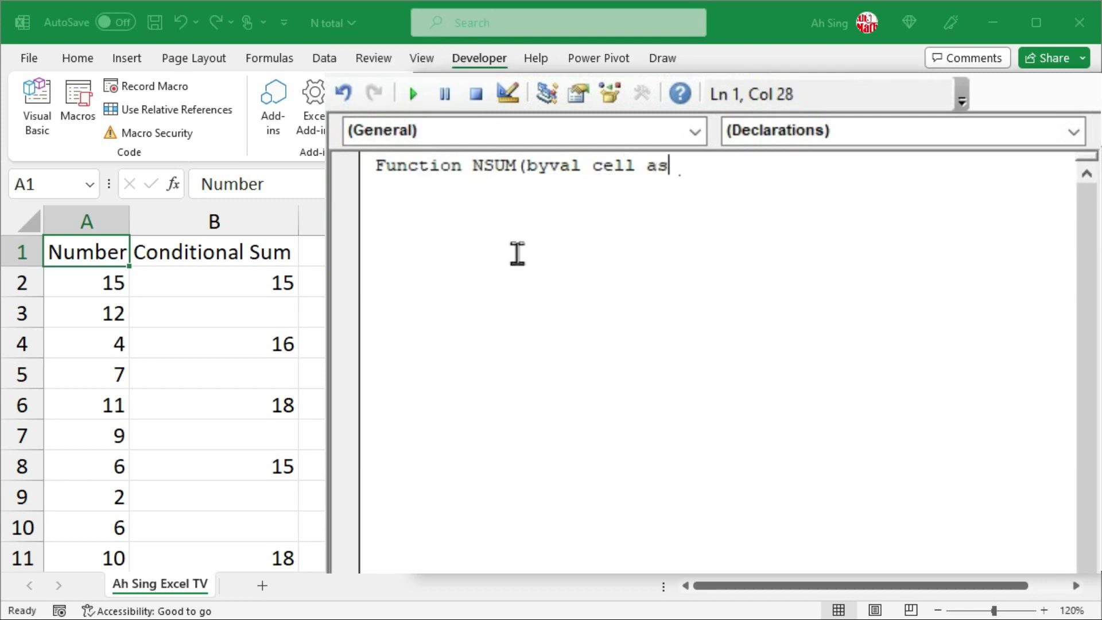
{"action": "type", "text": " range"}
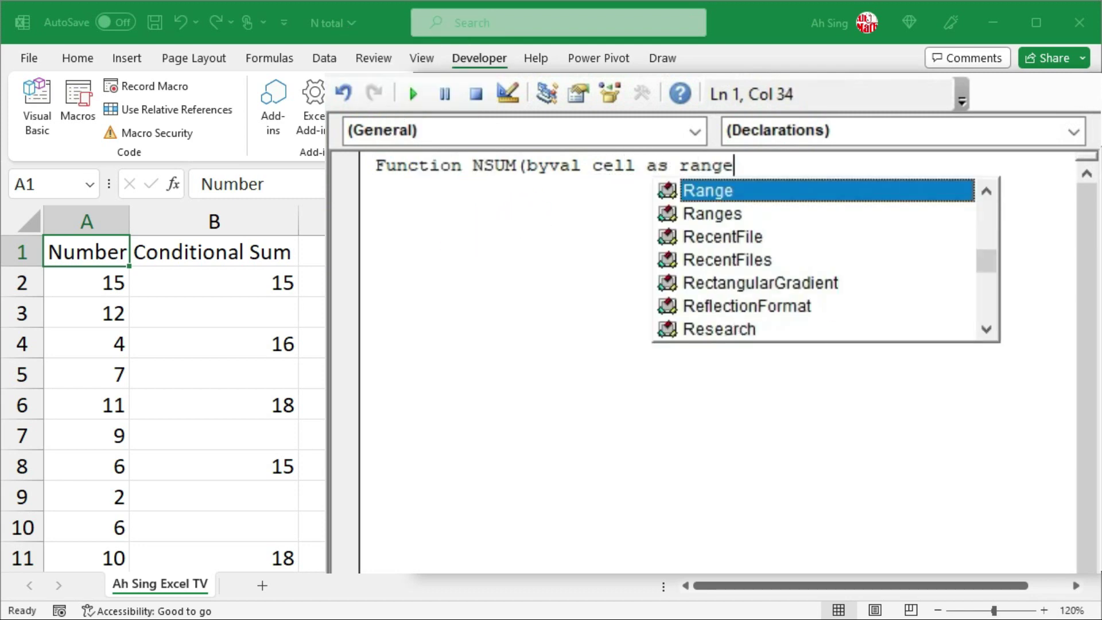
Complete the NSUM declaration with a second parameter ByVal cutoff As Double and leave blank lines for the function body
{"action": "type", "text": ",byval"}
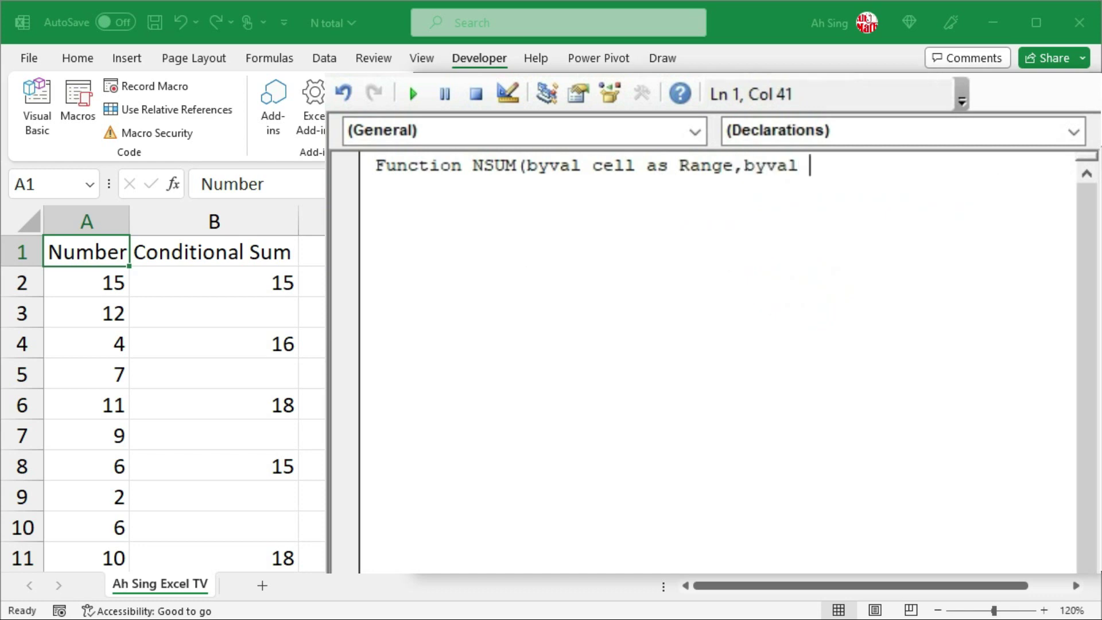
{"action": "type", "text": " cu"}
{"action": "key", "text": "BackSpace"}
{"action": "type", "text": "utoff as "}
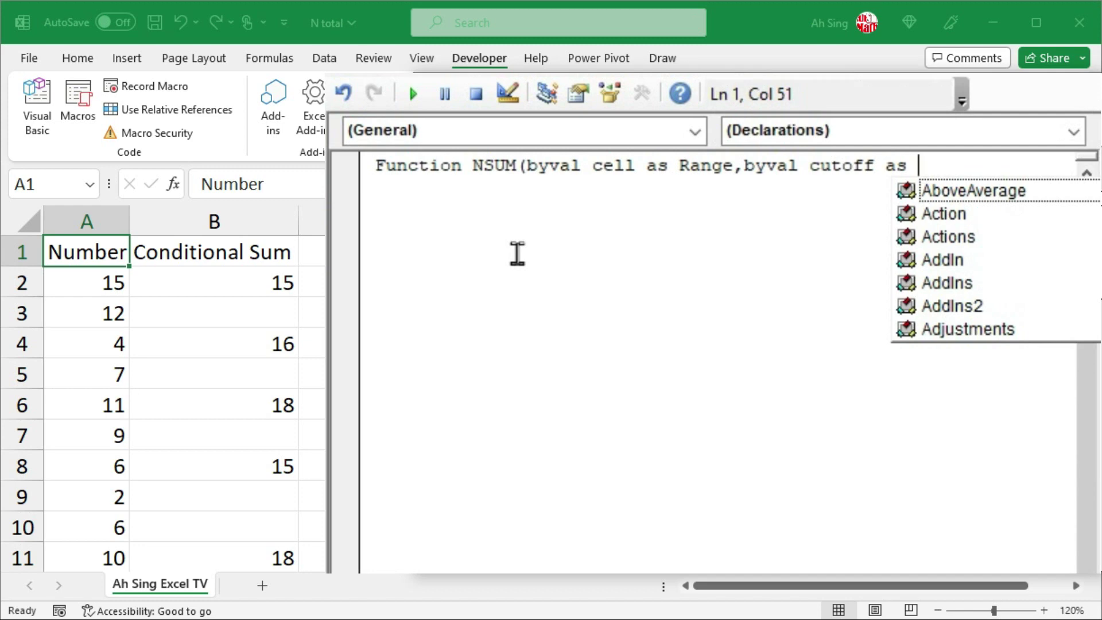
{"action": "type", "text": "double)"}
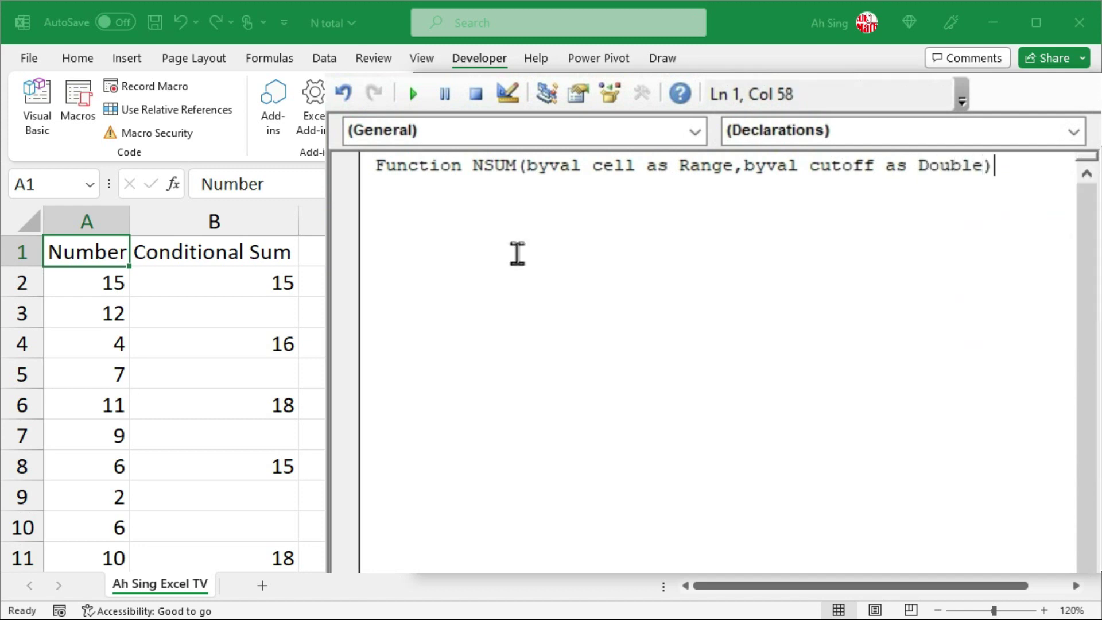
{"action": "key", "text": "Return"}
{"action": "key", "text": "Return"}
{"action": "key", "text": "Return"}
{"action": "key", "text": "Up"}
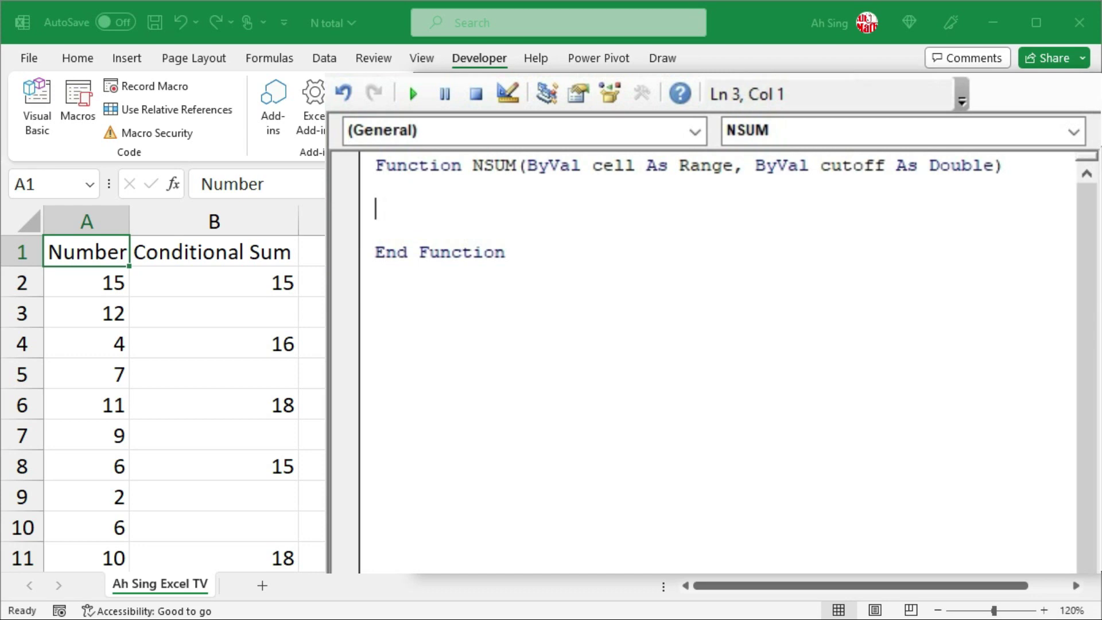
Add the line i = WorksheetFunction.Count(cell) to the NSUM body to count the numbers
{"action": "type", "text": "i"}
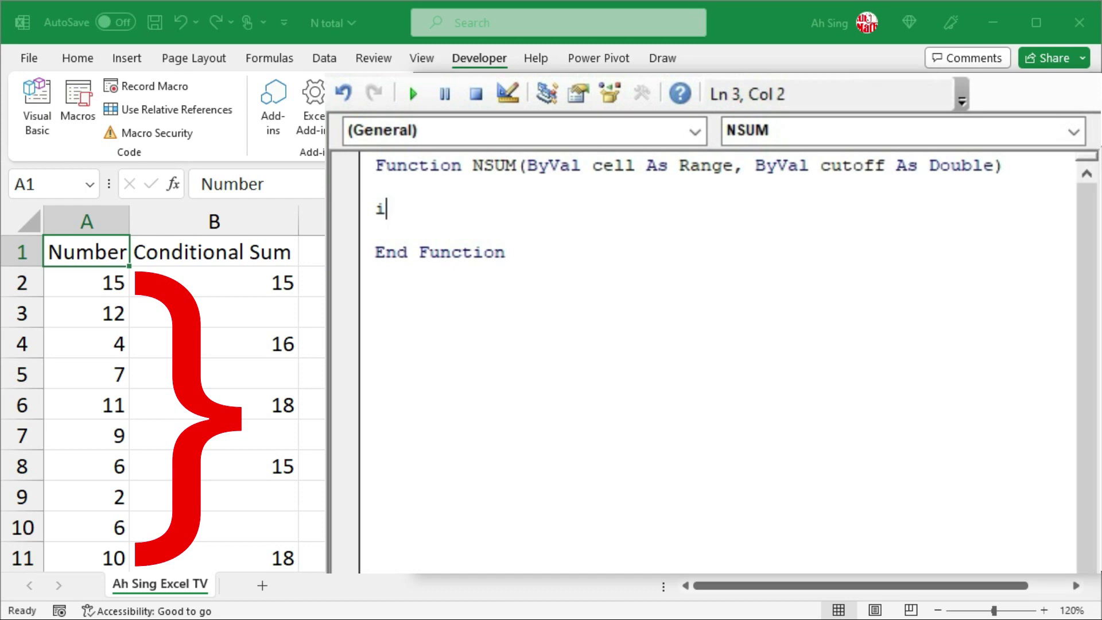
{"action": "type", "text": "=works"}
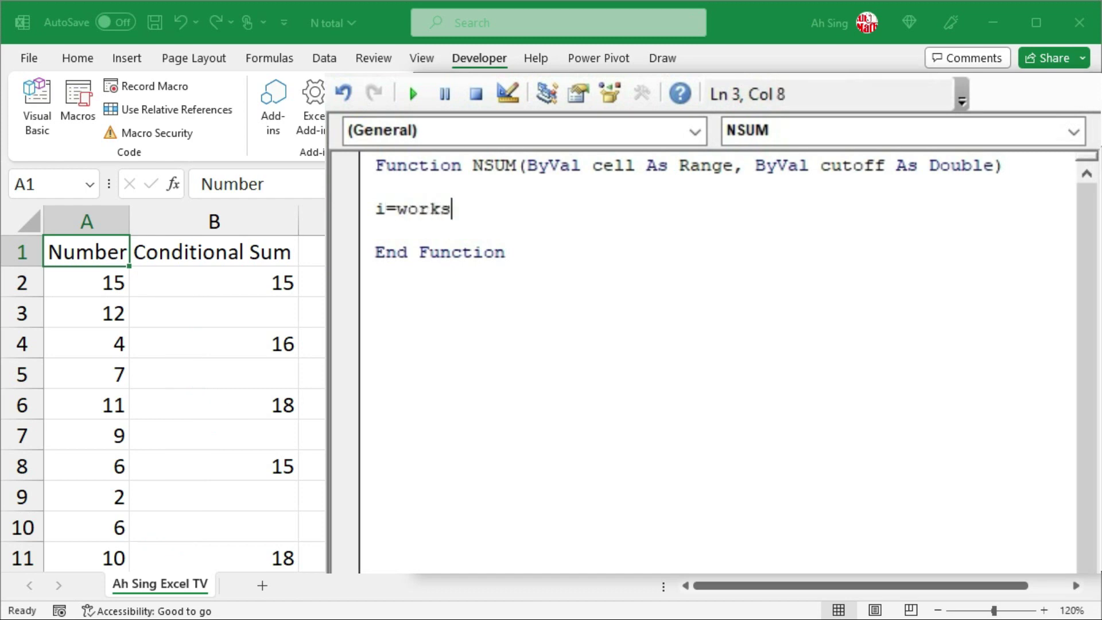
{"action": "type", "text": "heetfunct"}
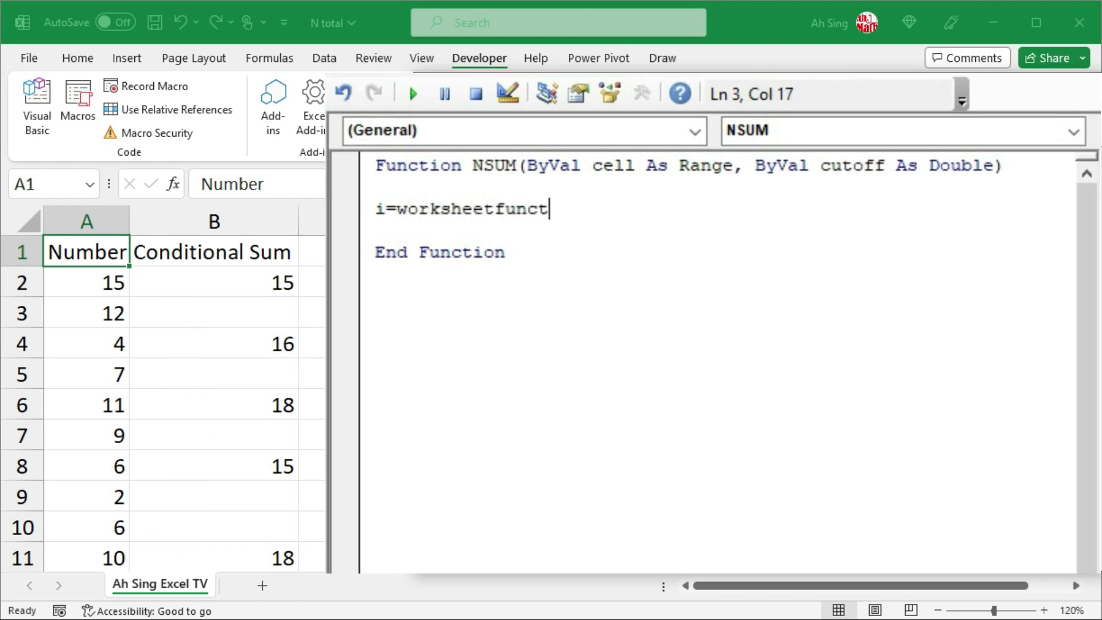
{"action": "type", "text": "ion.count"}
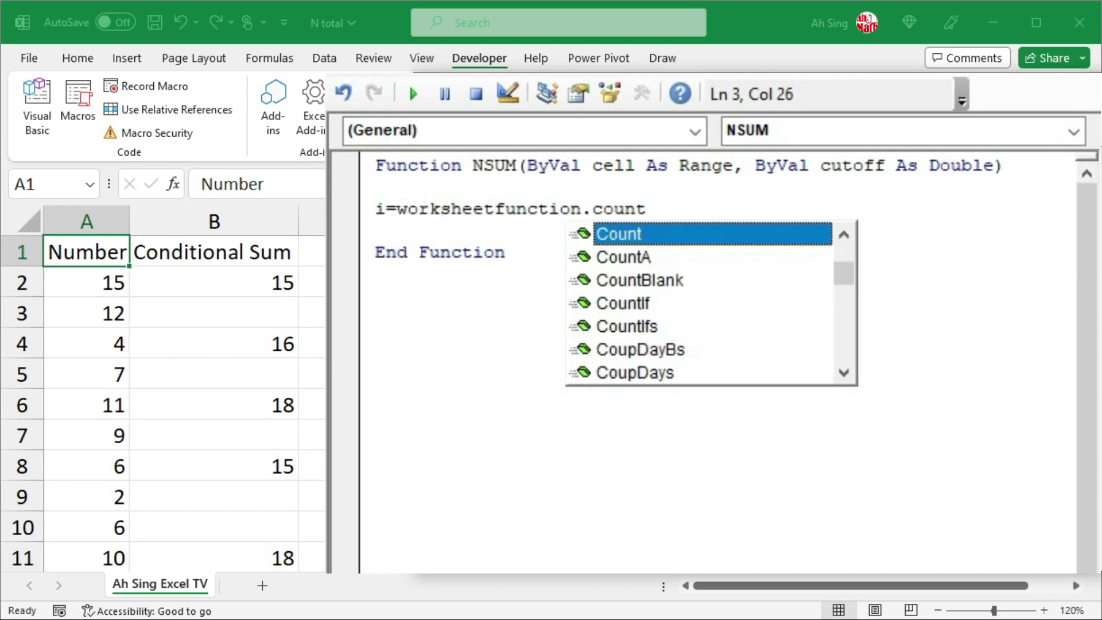
{"action": "key", "text": "Tab"}
{"action": "type", "text": "(cell"}
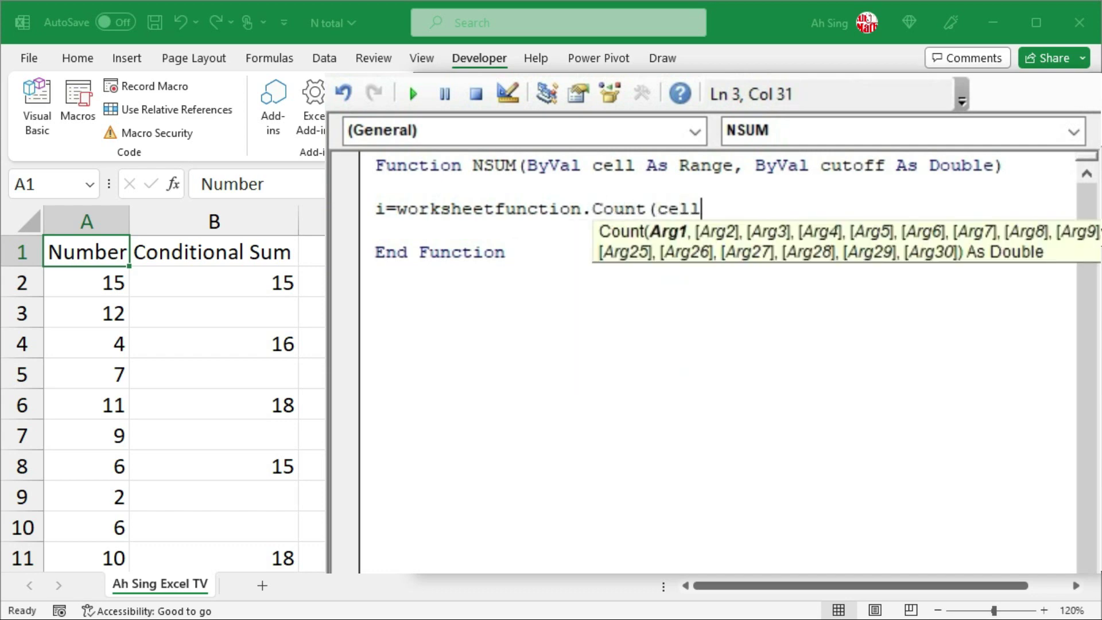
{"action": "type", "text": ")"}
{"action": "key", "text": "Return"}
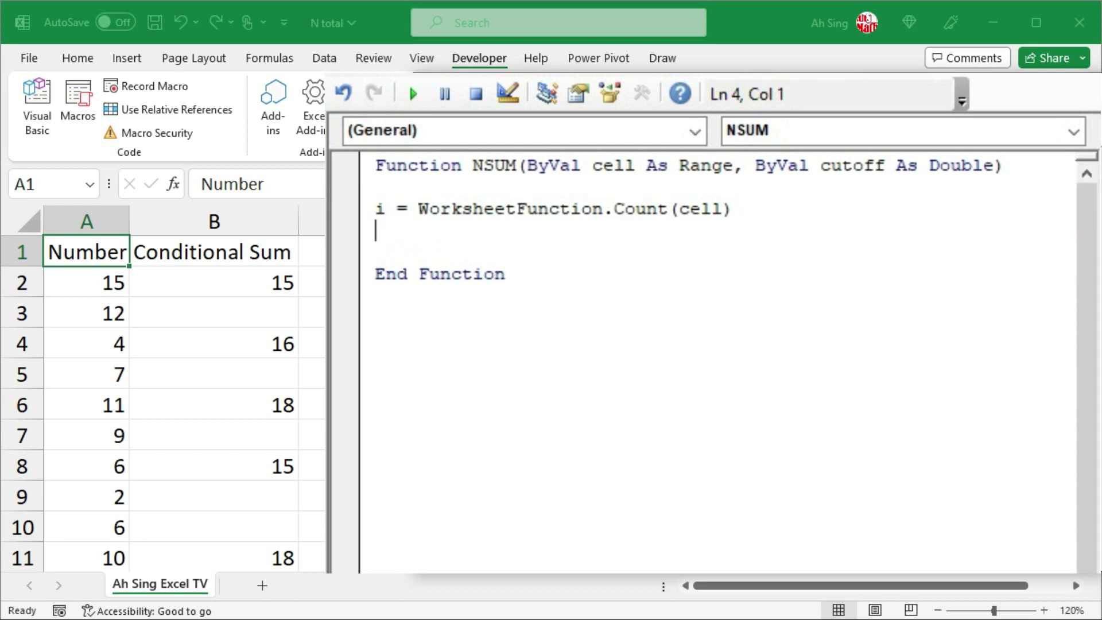
Dimension the result array below the count with ReDim n(1 To i) As Variant, followed by a blank line
{"action": "type", "text": "dim"}
{"action": "key", "text": "BackSpace"}
{"action": "key", "text": "BackSpace"}
{"action": "key", "text": "BackSpace"}
{"action": "type", "text": "redim "}
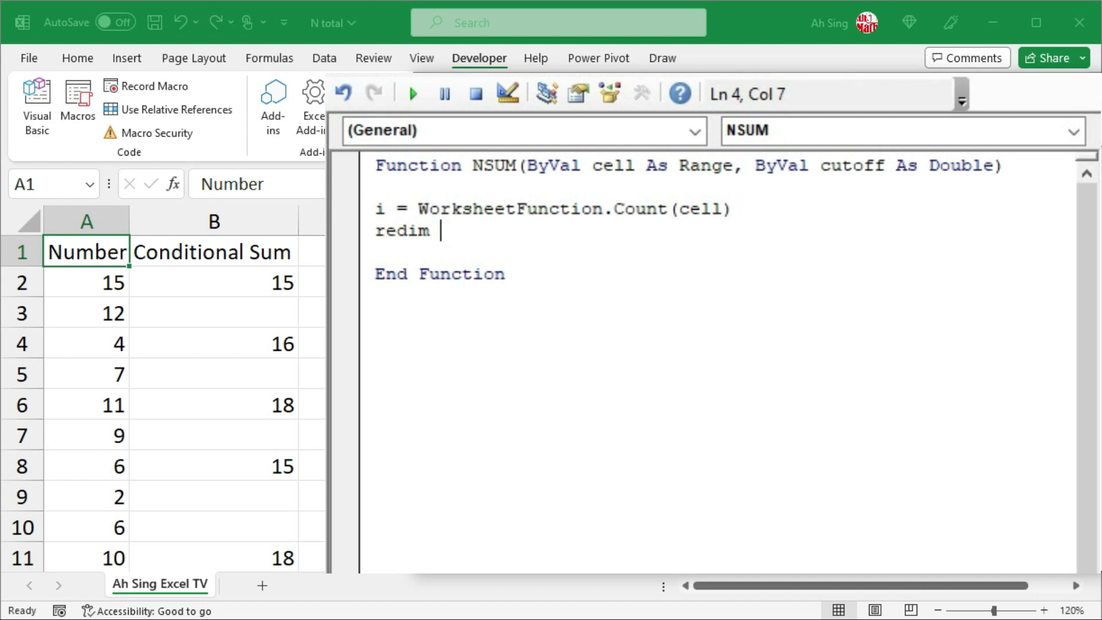
{"action": "type", "text": "n(1 to i"}
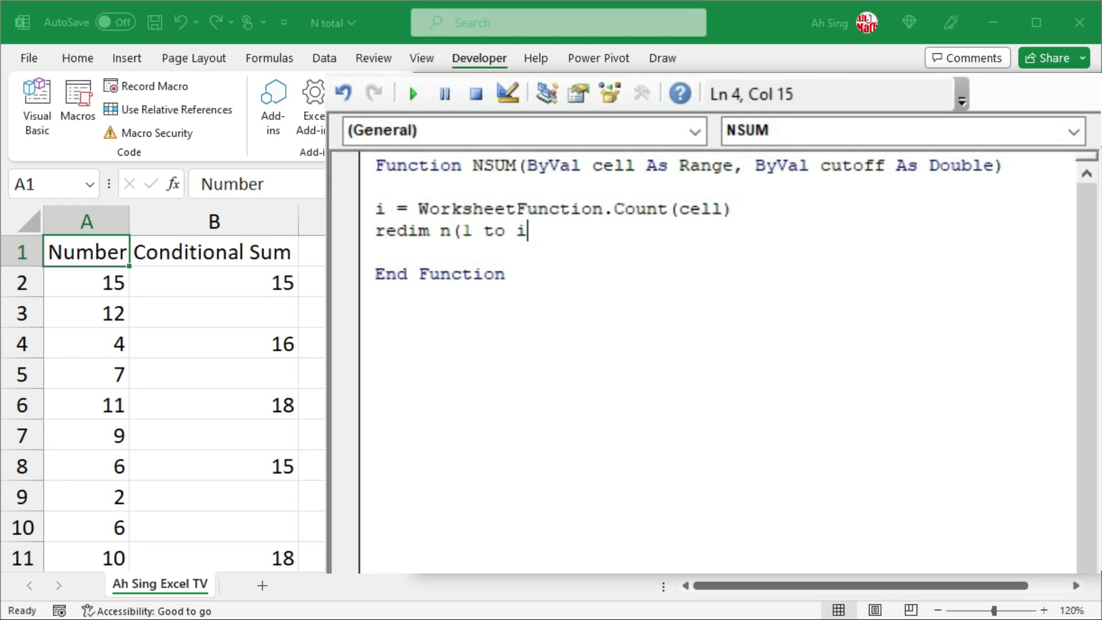
{"action": "type", "text": ") as "}
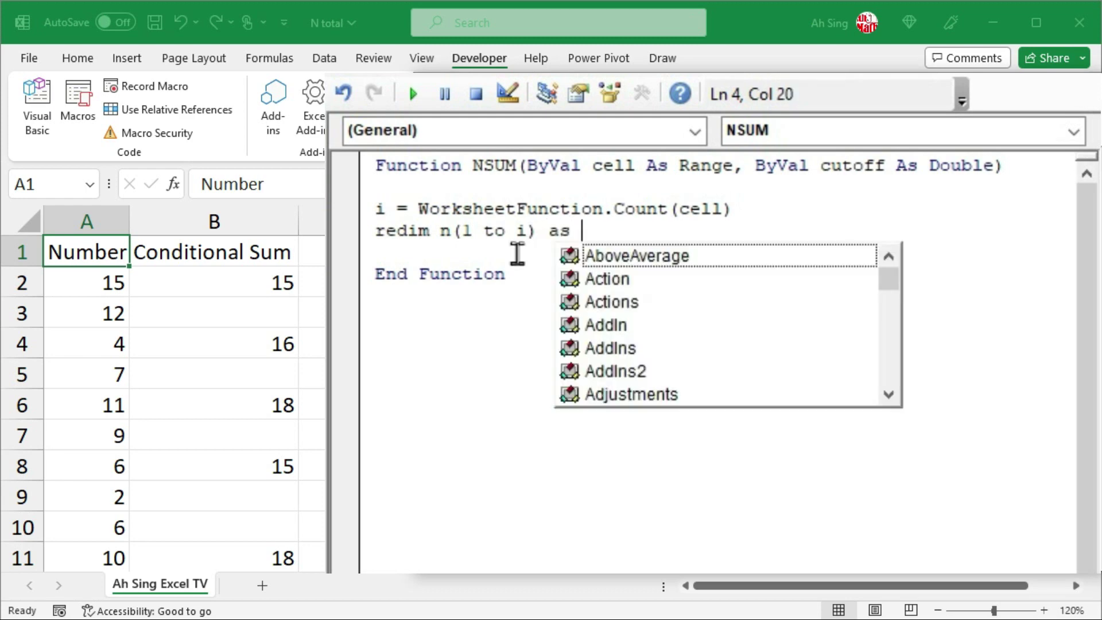
{"action": "type", "text": "variant"}
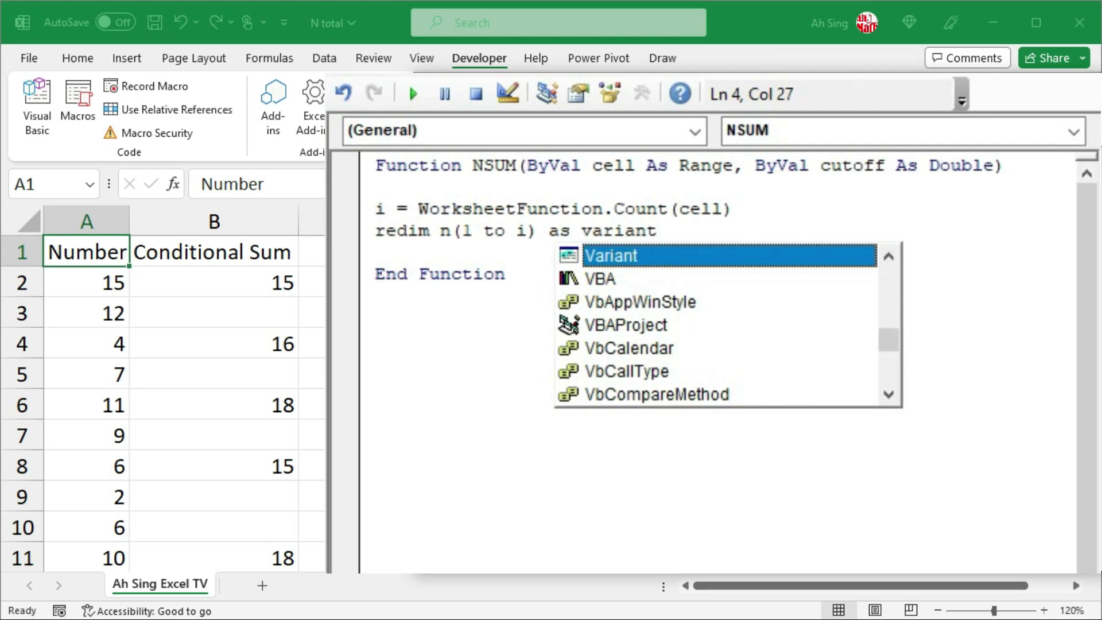
{"action": "key", "text": "Return"}
{"action": "key", "text": "Return"}
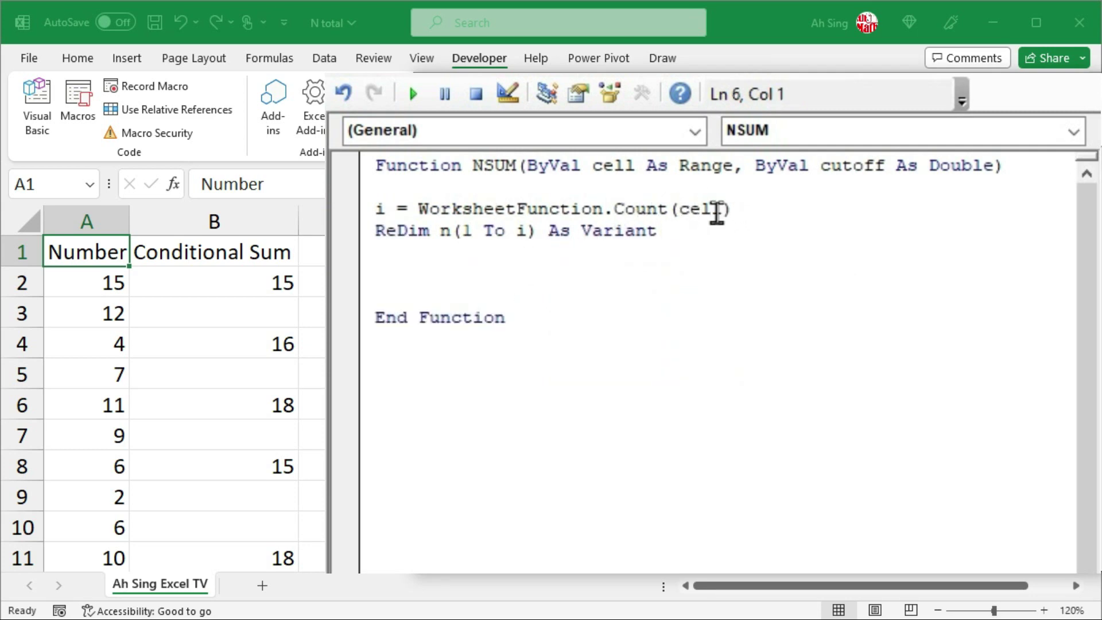
Start a loop over the input values with For Each NUM In cell.Value
{"action": "type", "text": "for "}
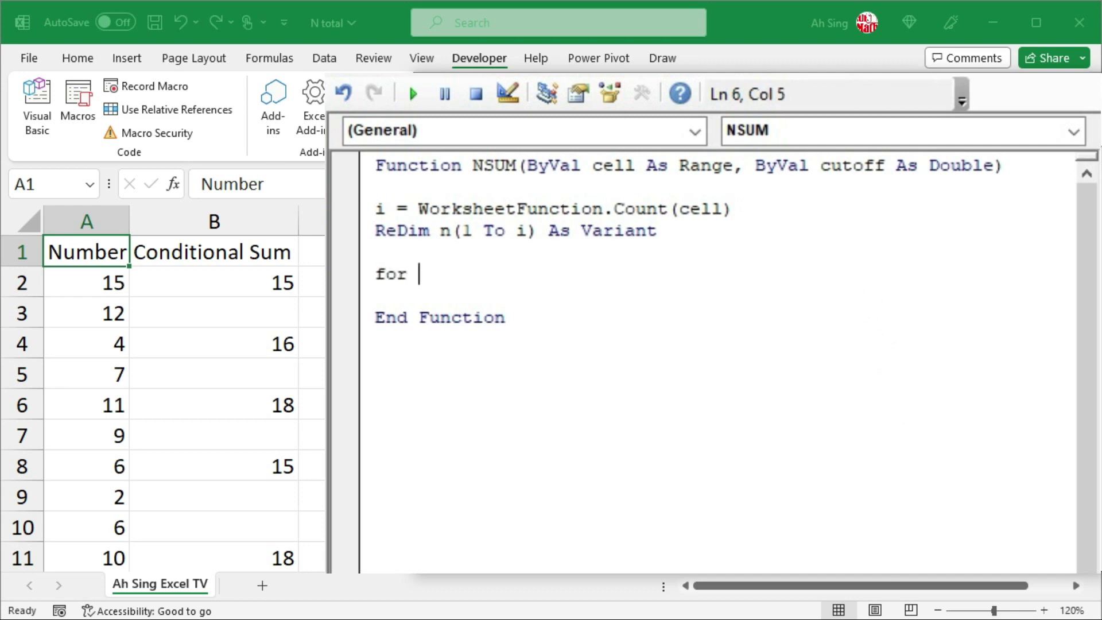
{"action": "type", "text": "each "}
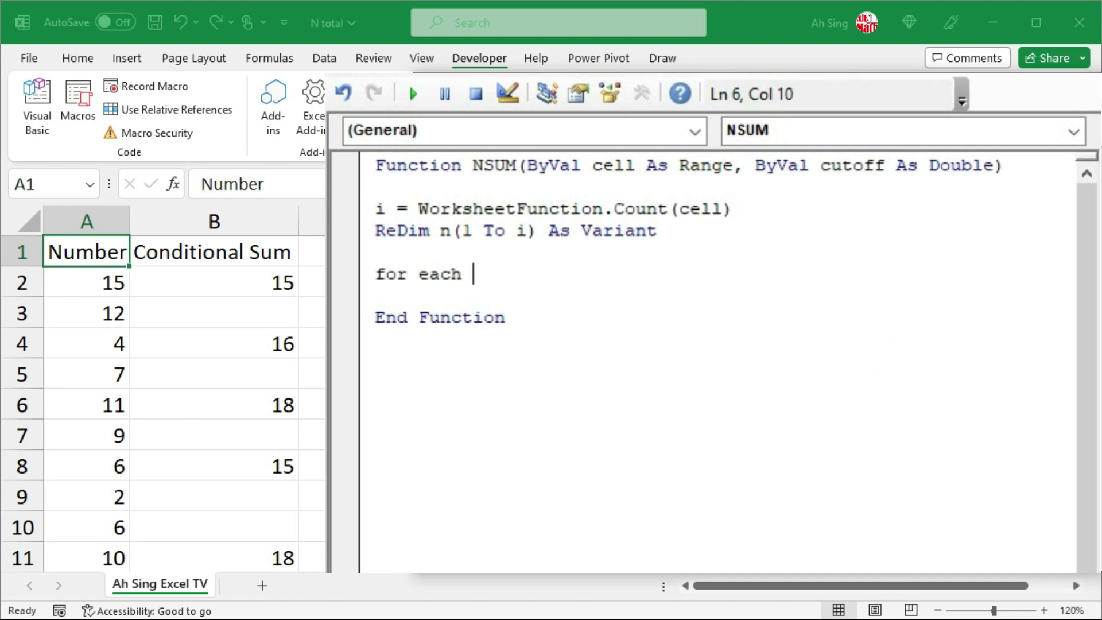
{"action": "type", "text": "NUM i"}
{"action": "key", "text": "BackSpace"}
{"action": "type", "text": "in"}
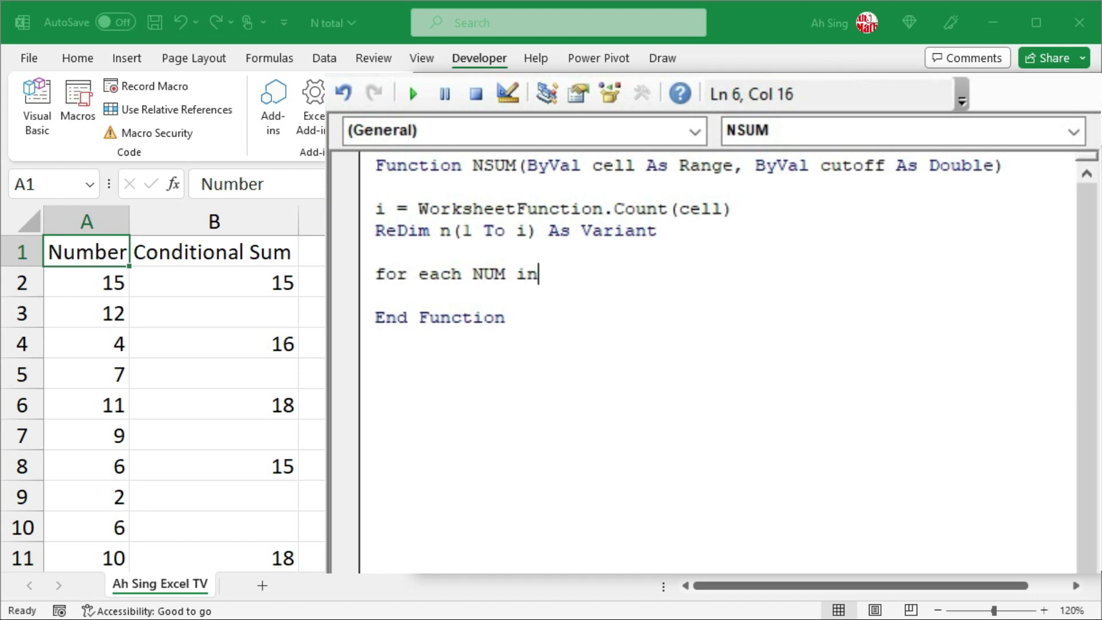
{"action": "type", "text": " cell.value"}
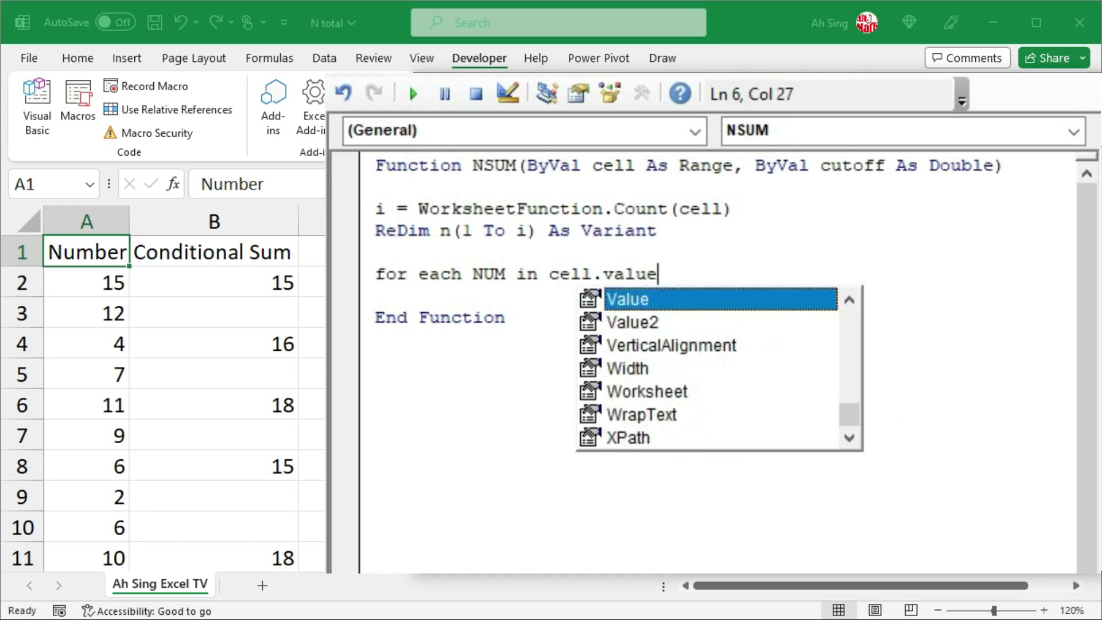
{"action": "key", "text": "Return"}
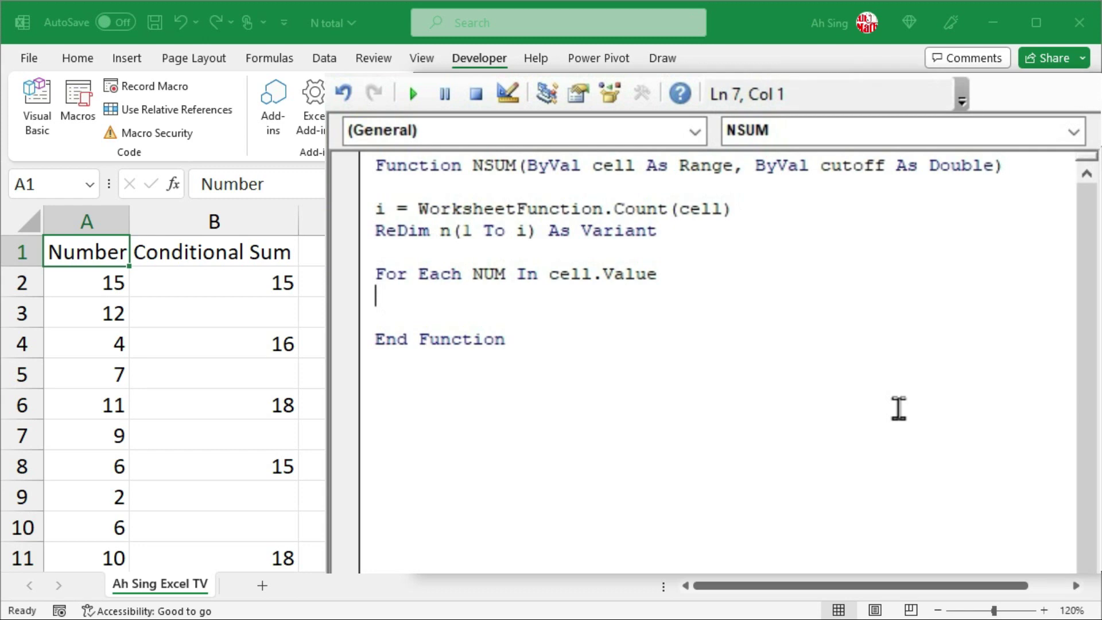
Add the counter line a = a + 1 and the accumulator line acc = acc + NUM inside the loop
{"action": "type", "text": "a = a + 1"}
{"action": "key", "text": "Return"}
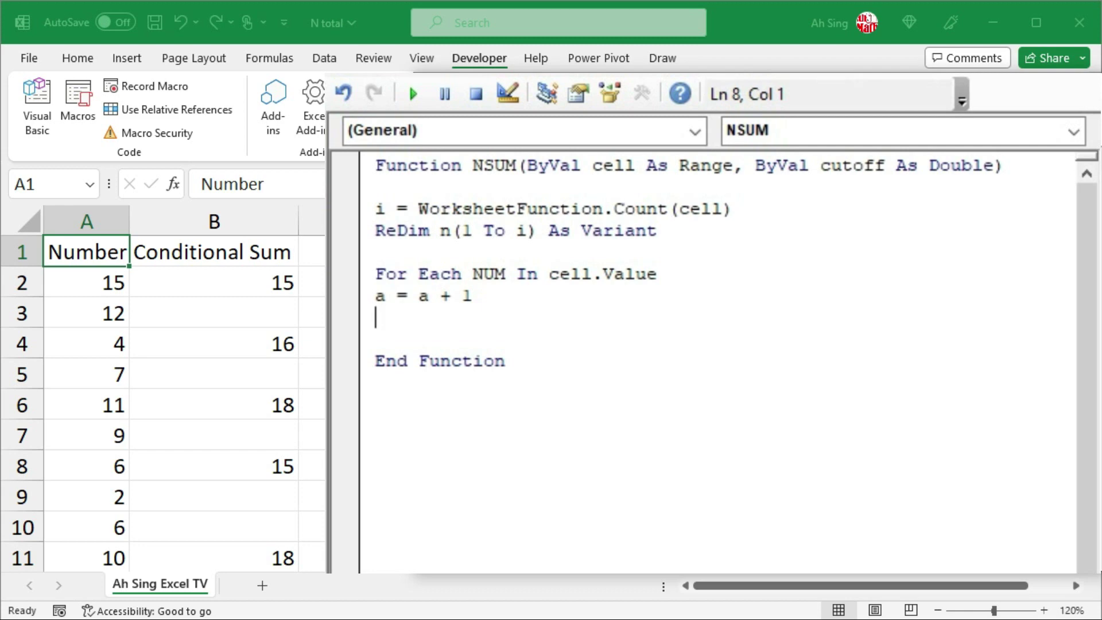
{"action": "type", "text": "acc = acc + "}
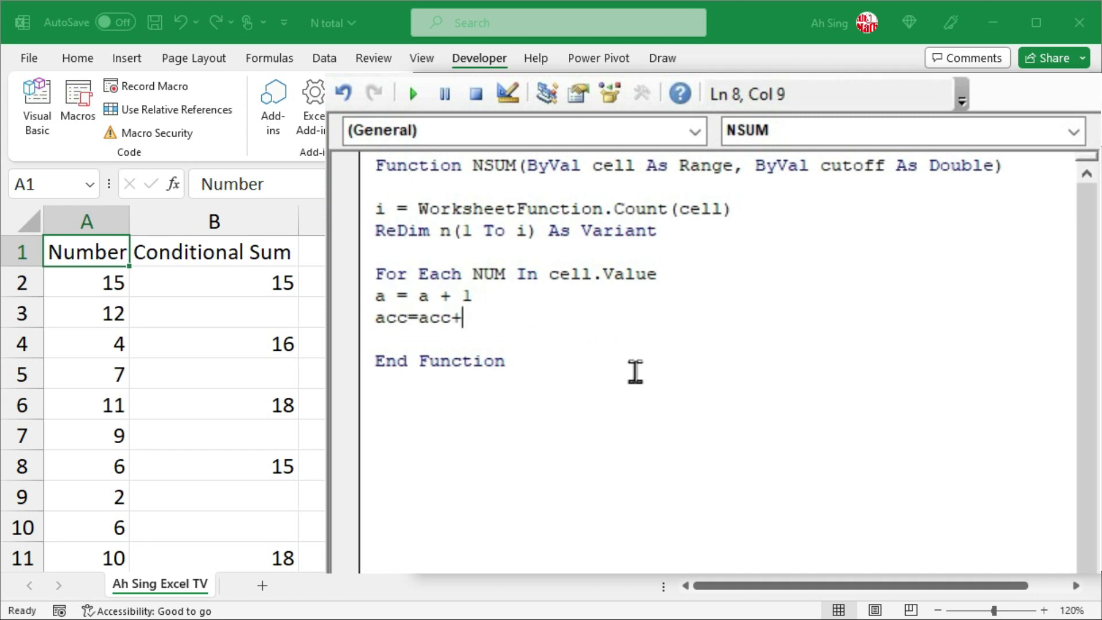
{"action": "type", "text": "NUM"}
{"action": "key", "text": "Return"}
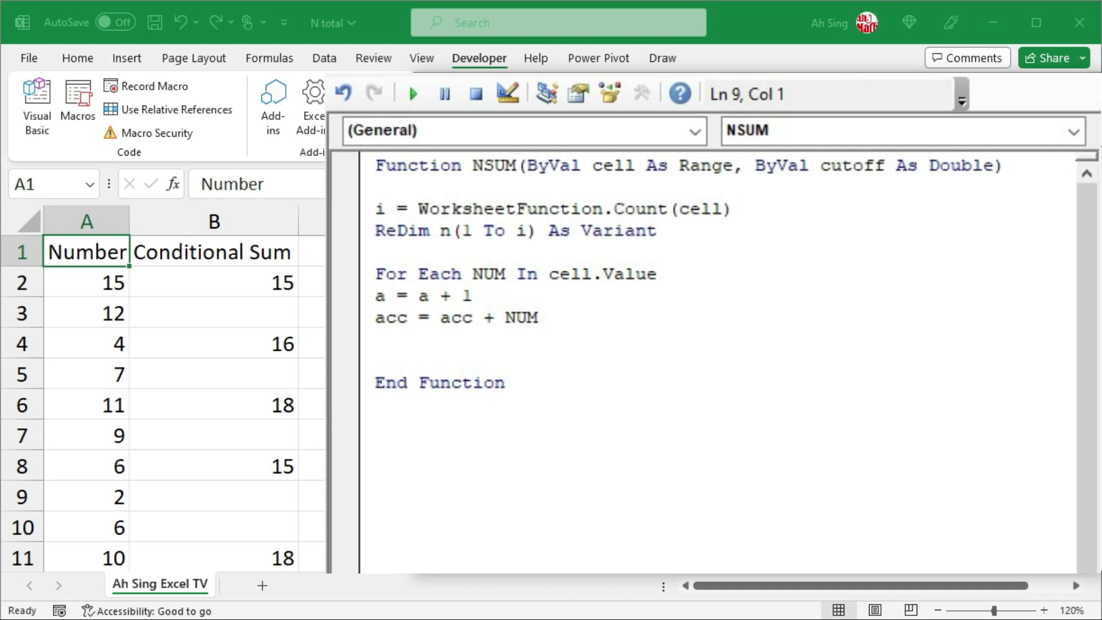
Open a condition inside the loop with If acc >= cutoff Then, below the accumulator line
{"action": "type", "text": "if acc>="}
{"action": "type", "text": "cu"}
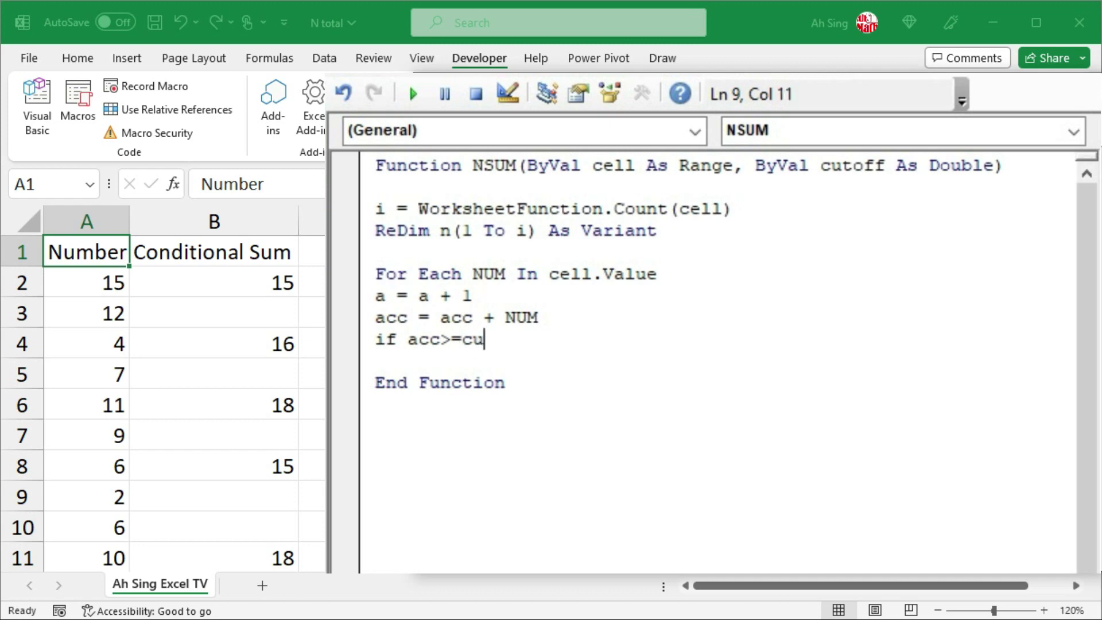
{"action": "type", "text": "toff then"}
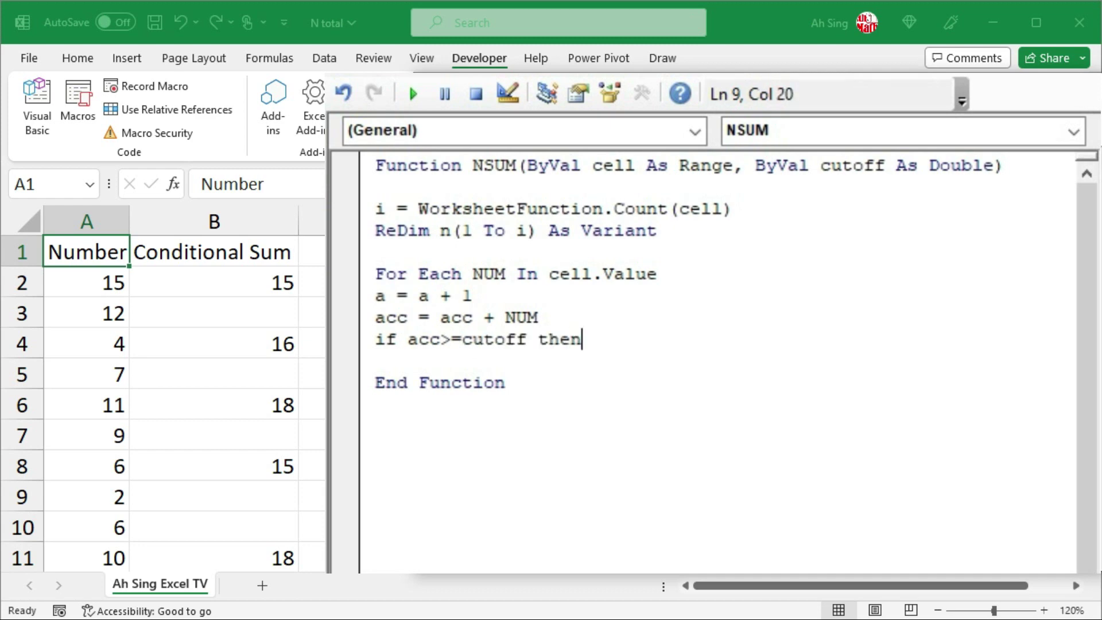
{"action": "key", "text": "Return"}
Fill the Then branch with n(a) = acc to store the total and acc = 0 to reset the accumulator
{"action": "type", "text": "n(a)"}
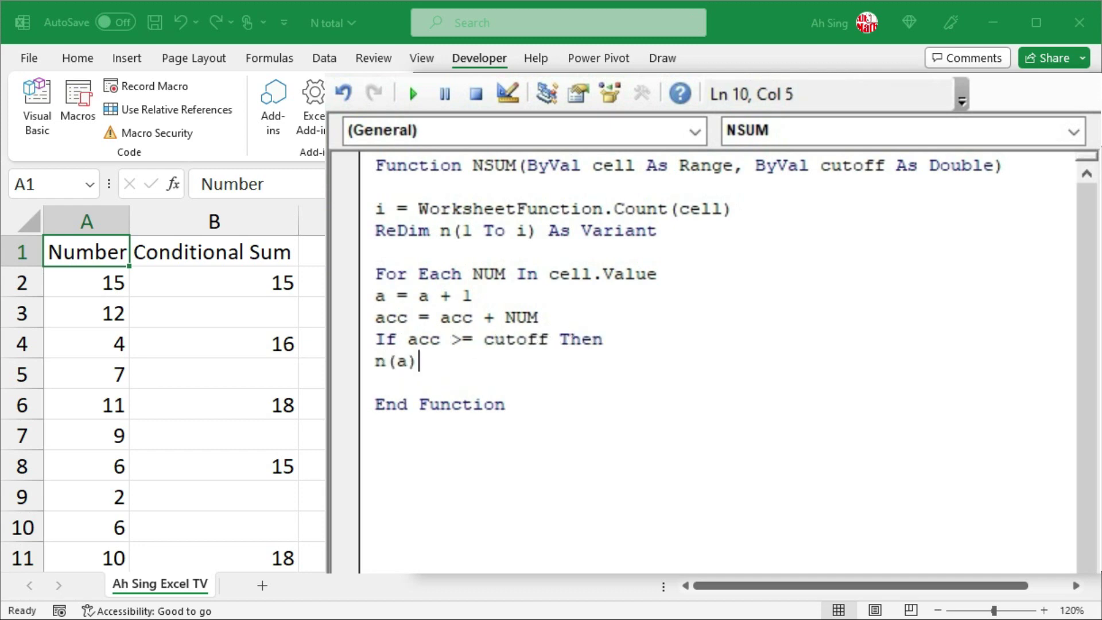
{"action": "type", "text": "=acc"}
{"action": "key", "text": "Return"}
{"action": "type", "text": "acc"}
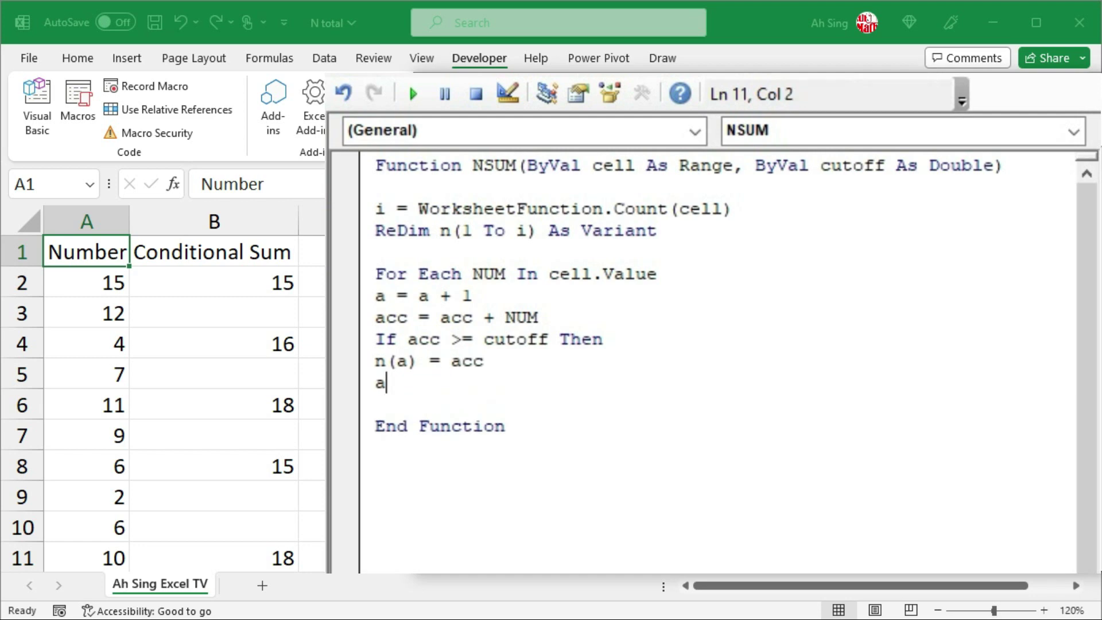
{"action": "type", "text": "=0"}
{"action": "key", "text": "Return"}
Add an Else branch containing n(a) = "" and close the condition with End If
{"action": "type", "text": "else"}
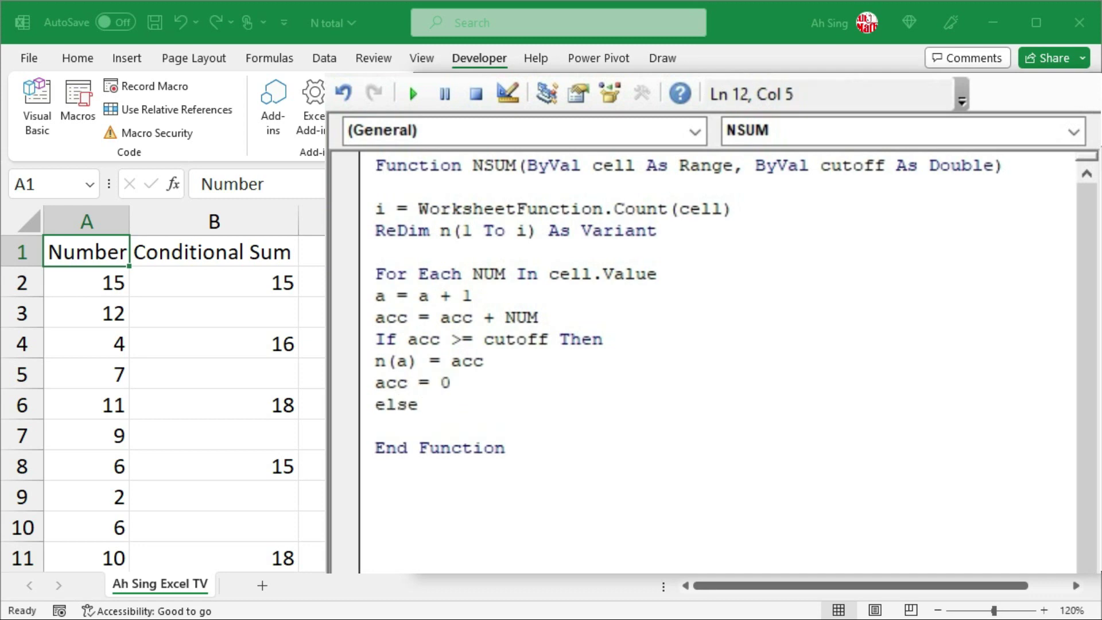
{"action": "key", "text": "Return"}
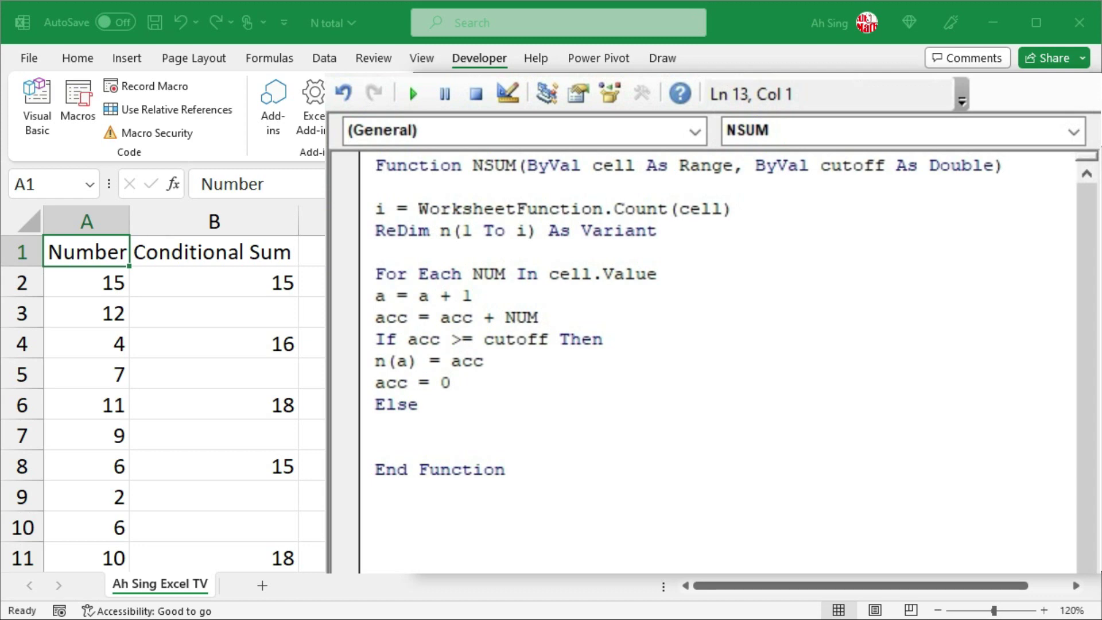
{"action": "type", "text": "n(a) = \"\""}
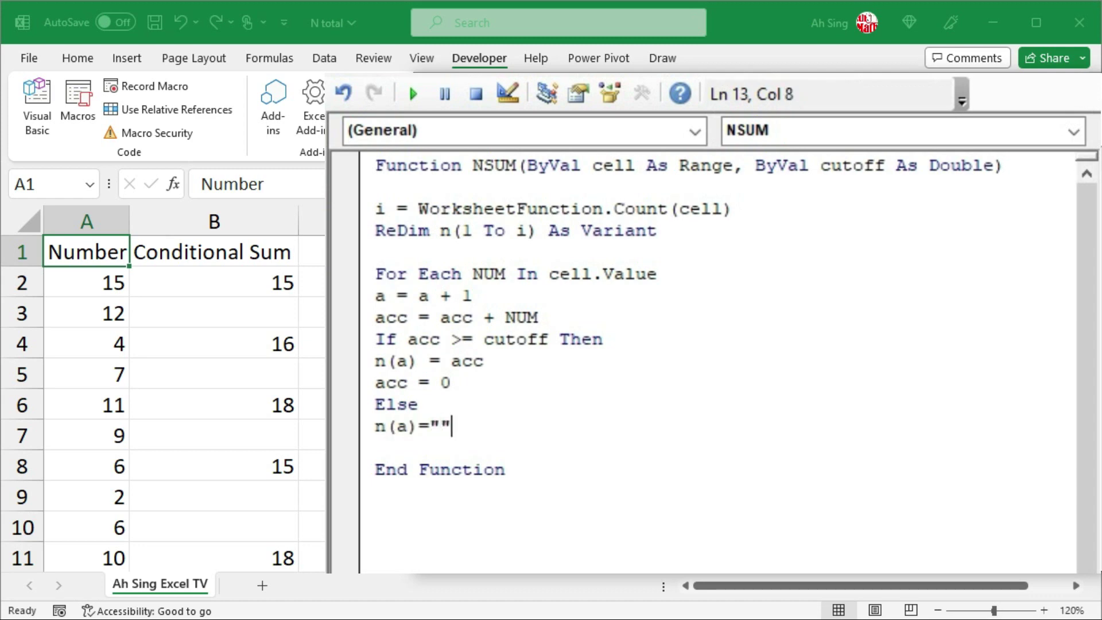
{"action": "key", "text": "Return"}
{"action": "type", "text": "end if"}
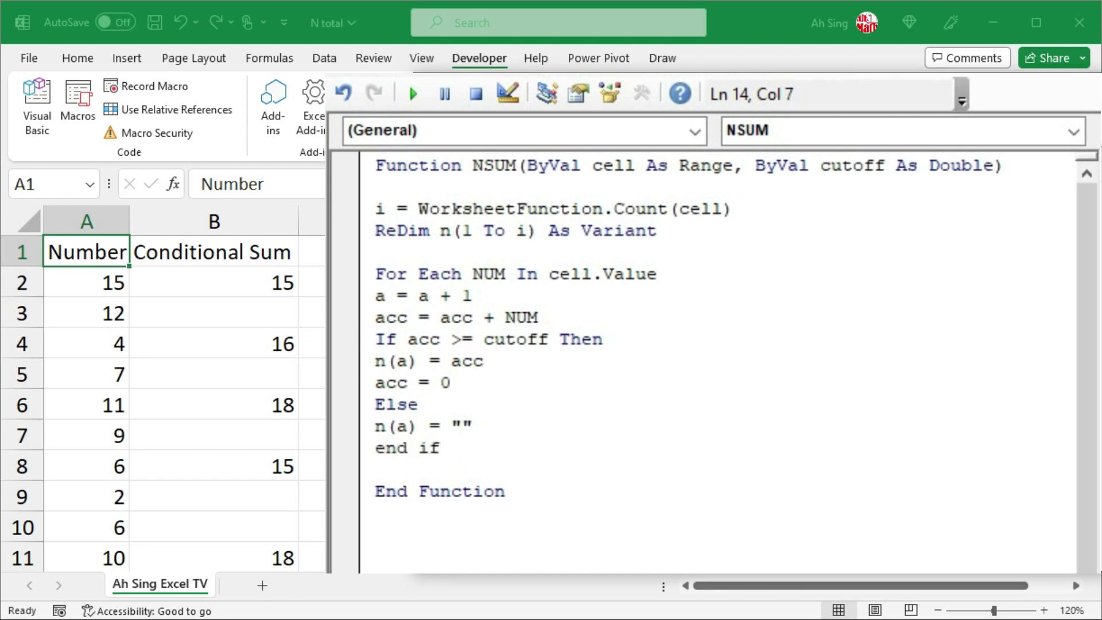
{"action": "key", "text": "Return"}
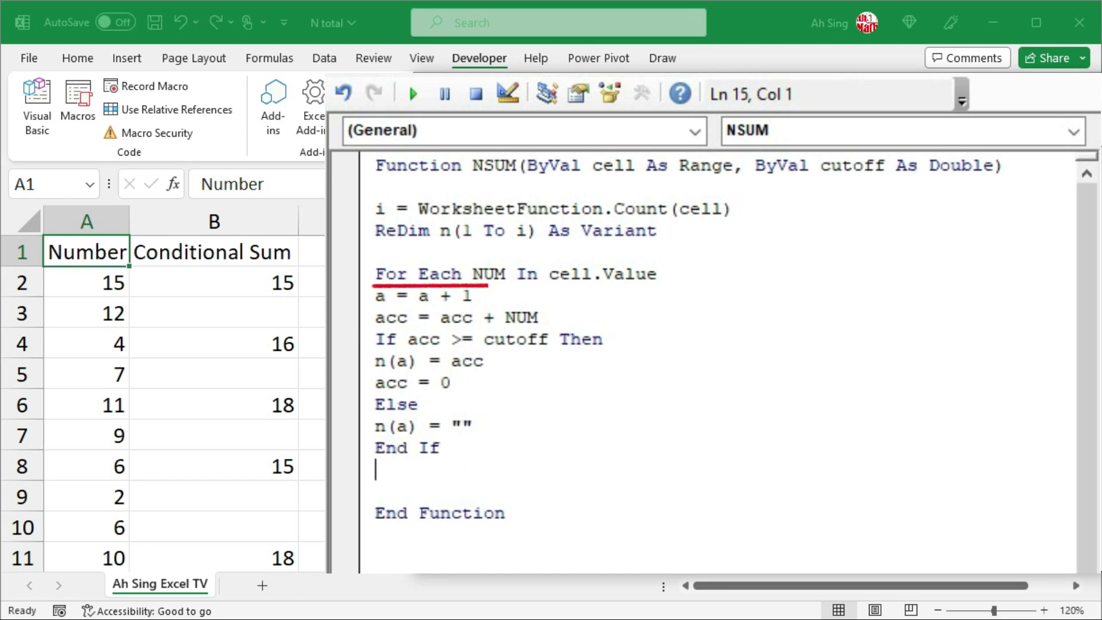
Close the For Each loop with Next, followed by a blank line
{"action": "type", "text": "next"}
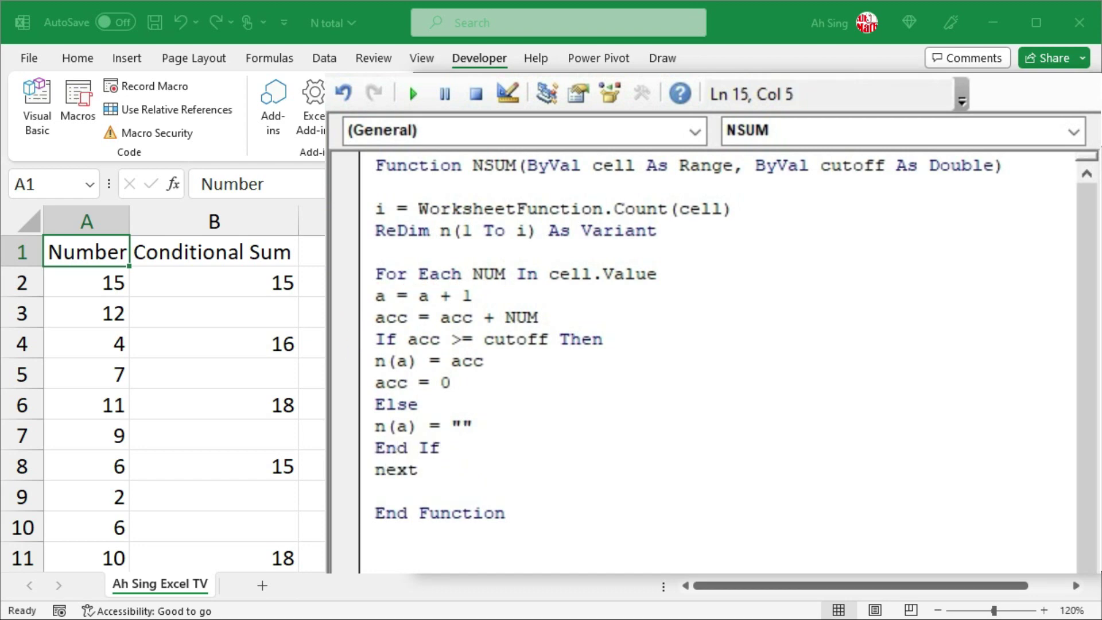
{"action": "key", "text": "Return"}
{"action": "key", "text": "Return"}
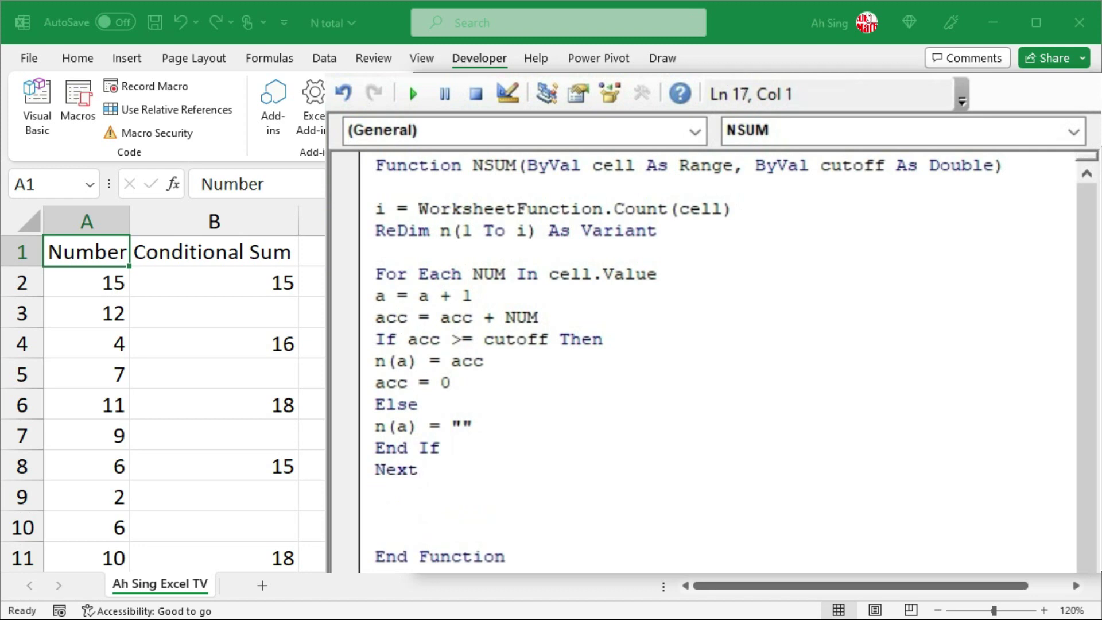
Add the return line NSUM = WorksheetFunction.Transpose(n) before End Function
{"action": "type", "text": "NSUM"}
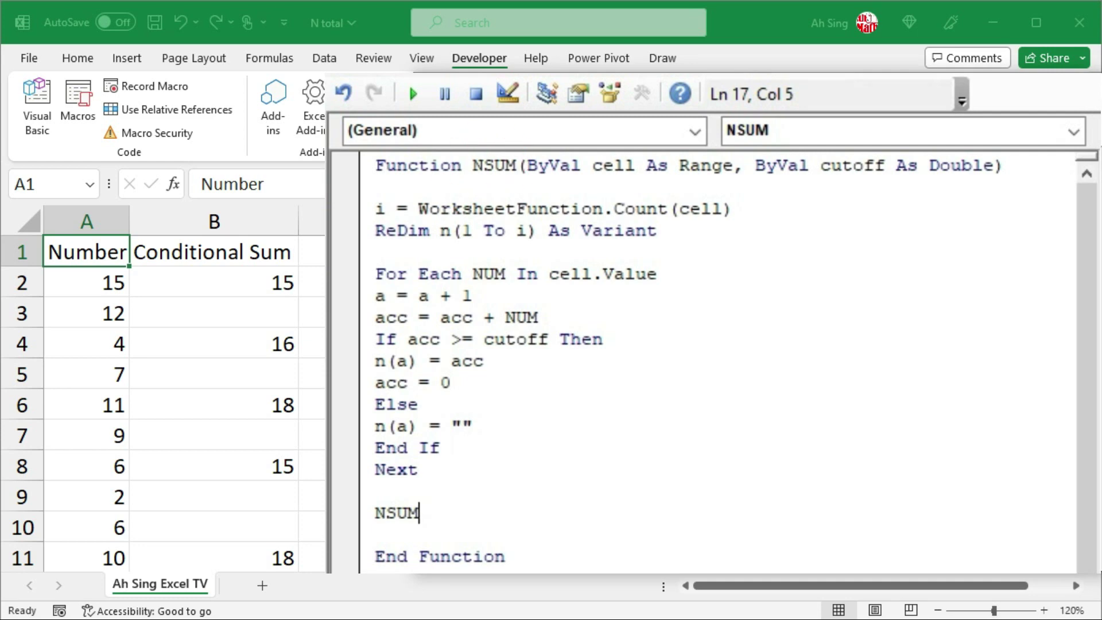
{"action": "type", "text": "=worksheet"}
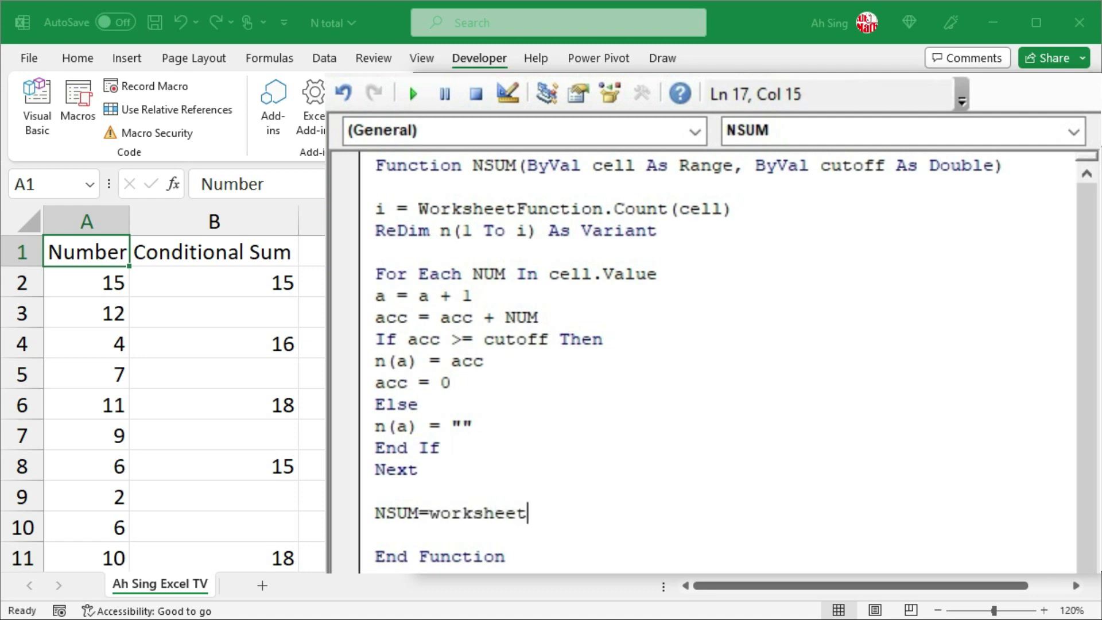
{"action": "type", "text": "function.tr"}
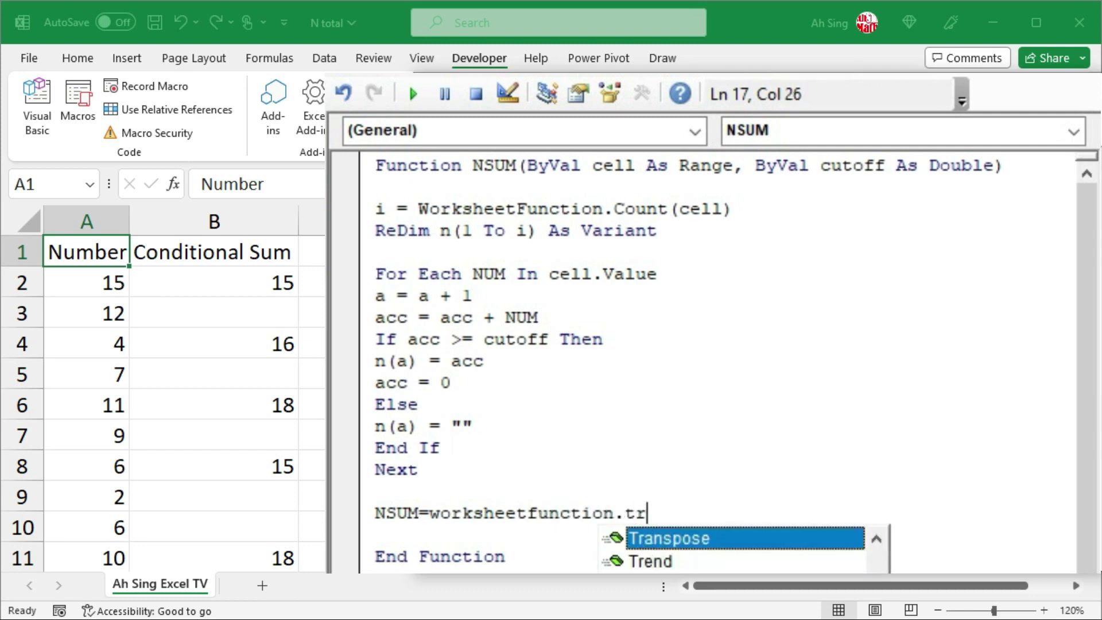
{"action": "key", "text": "Tab"}
{"action": "type", "text": "(n)"}
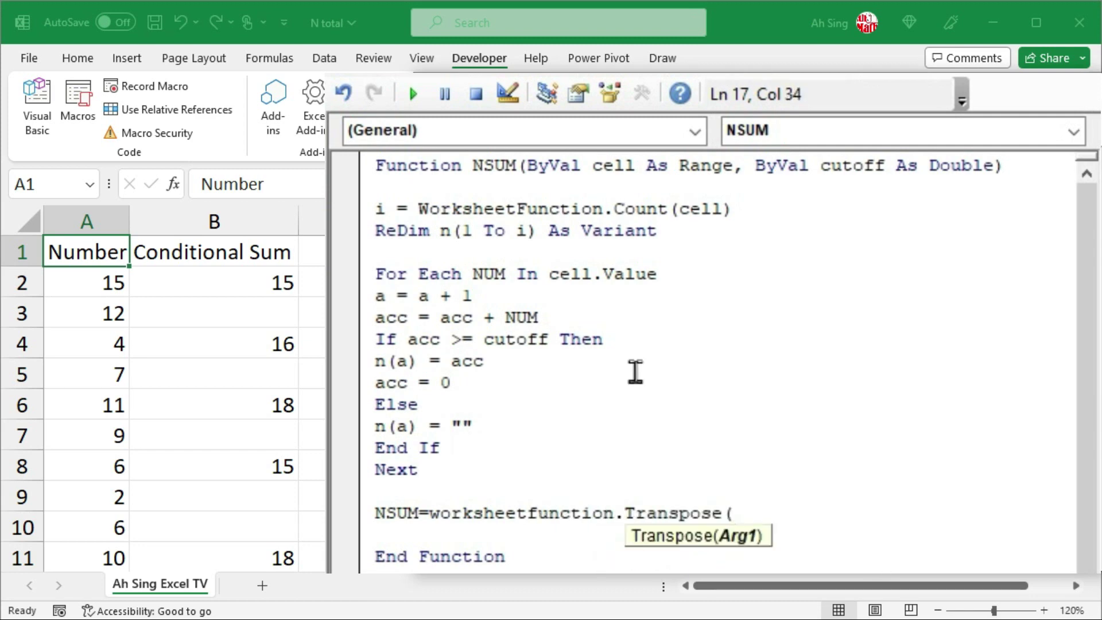
{"action": "left_click", "coordinate": [667, 394]}
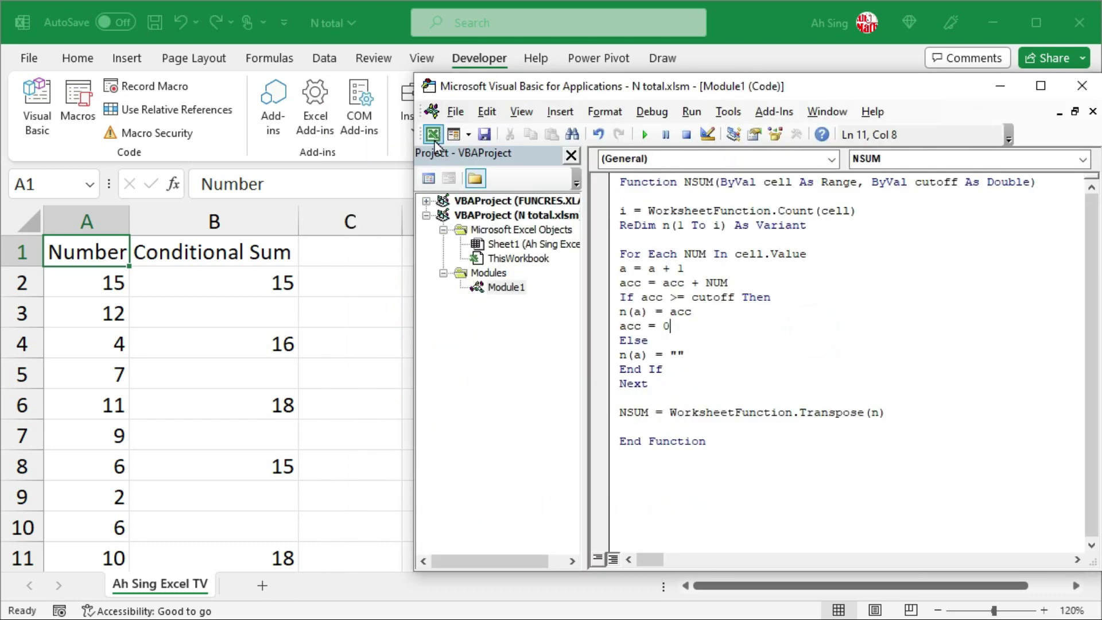
Switch back to the Excel worksheet and enter the formula =NSUM(A2:A11,15) in cell C2
{"action": "left_click", "coordinate": [434, 139]}
{"action": "left_click", "coordinate": [347, 281]}
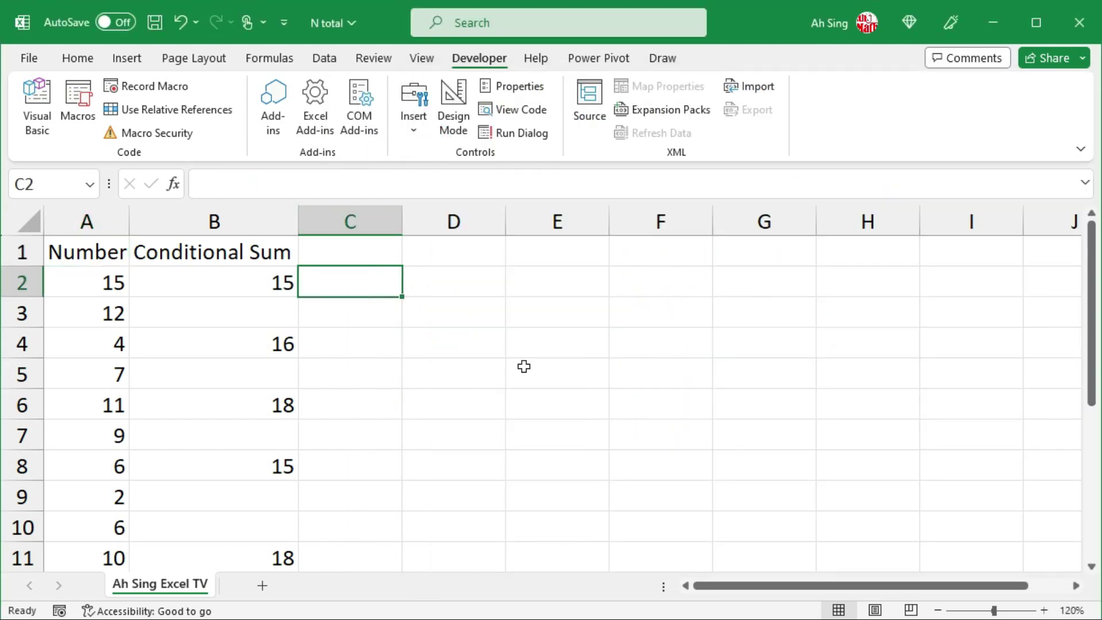
{"action": "type", "text": "=ns"}
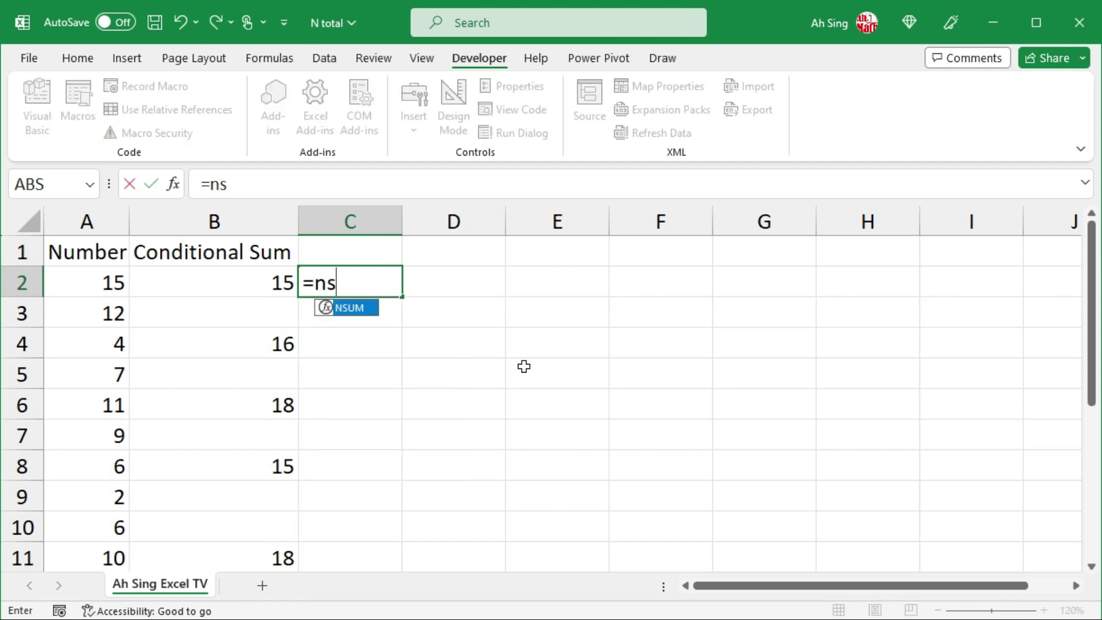
{"action": "key", "text": "Tab"}
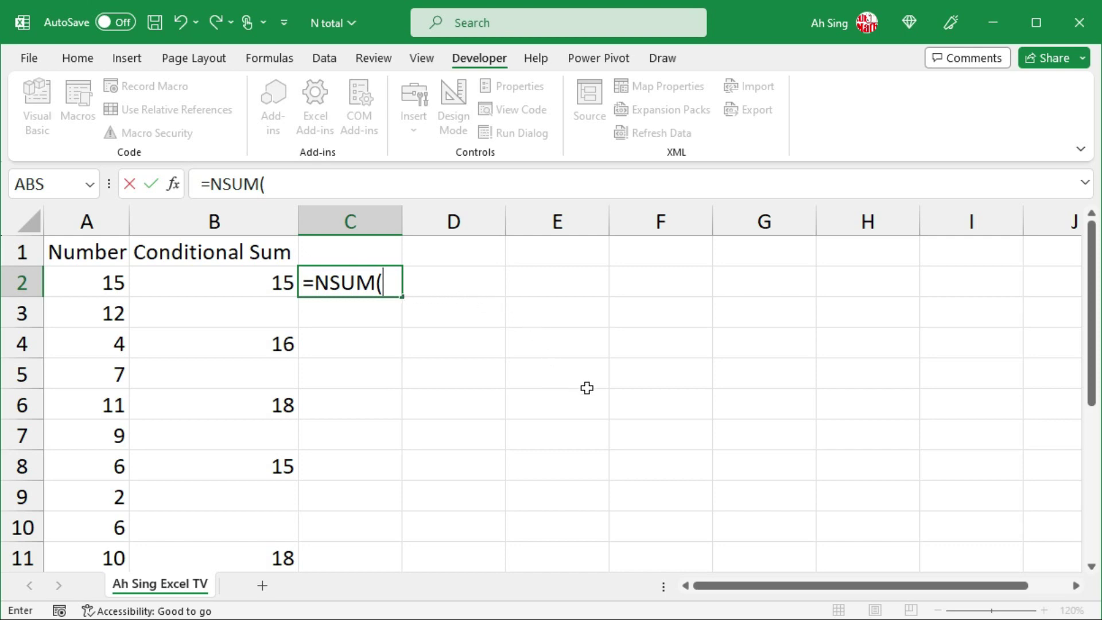
{"action": "key", "text": "ctrl+shift+a"}
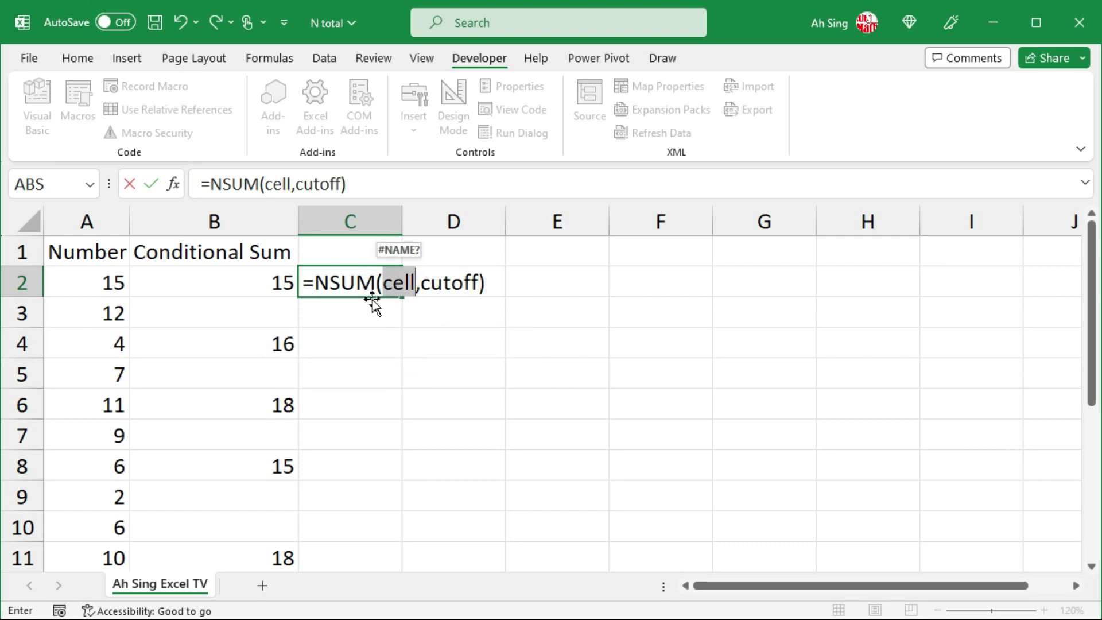
{"action": "left_click", "coordinate": [98, 279]}
{"action": "key", "text": "ctrl+shift+Down"}
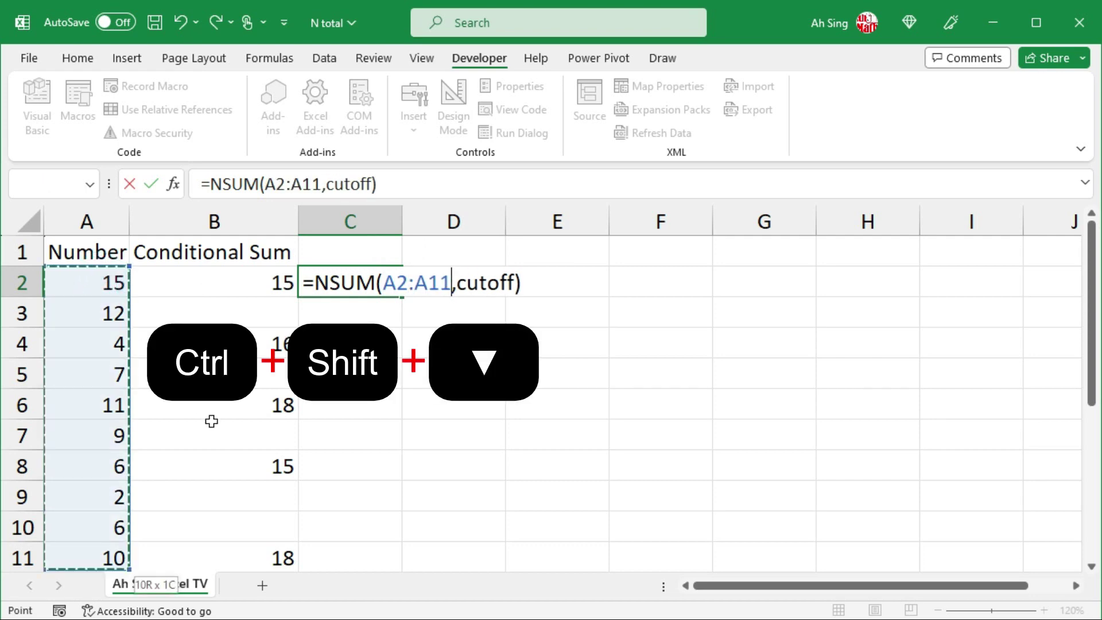
{"action": "left_click_drag", "start_coordinate": [457, 282], "coordinate": [516, 285]}
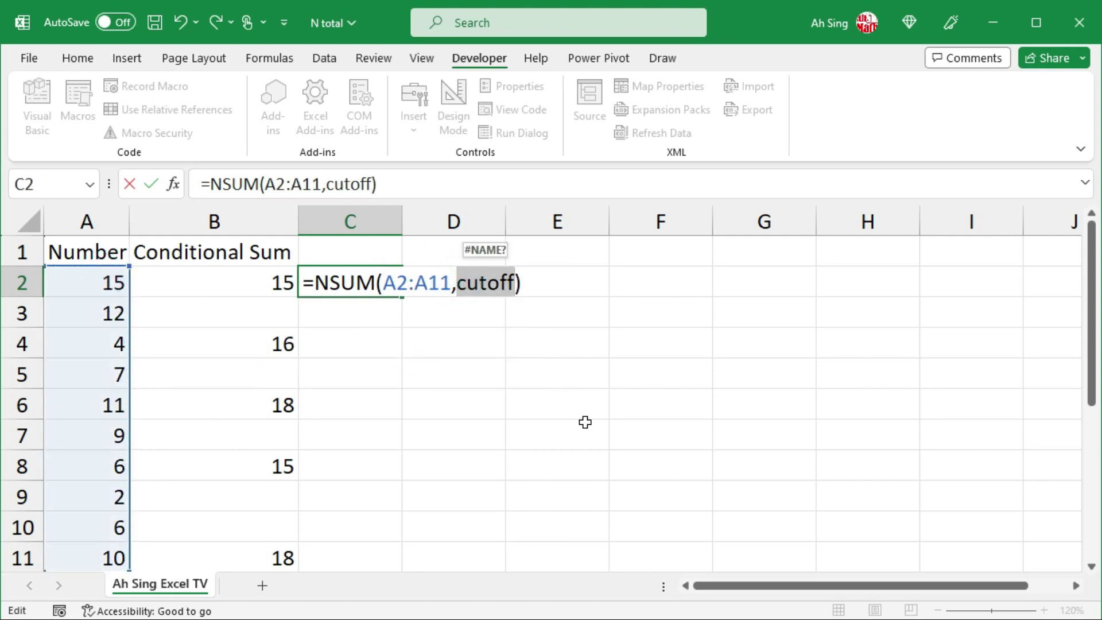
{"action": "key", "text": "F9"}
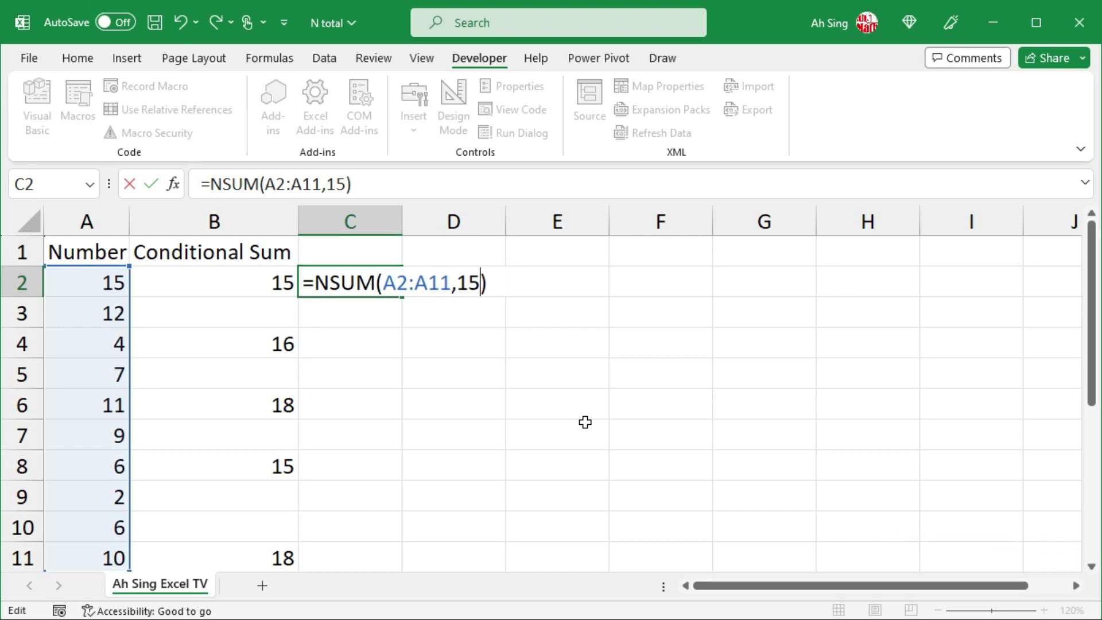
{"action": "key", "text": "Return"}
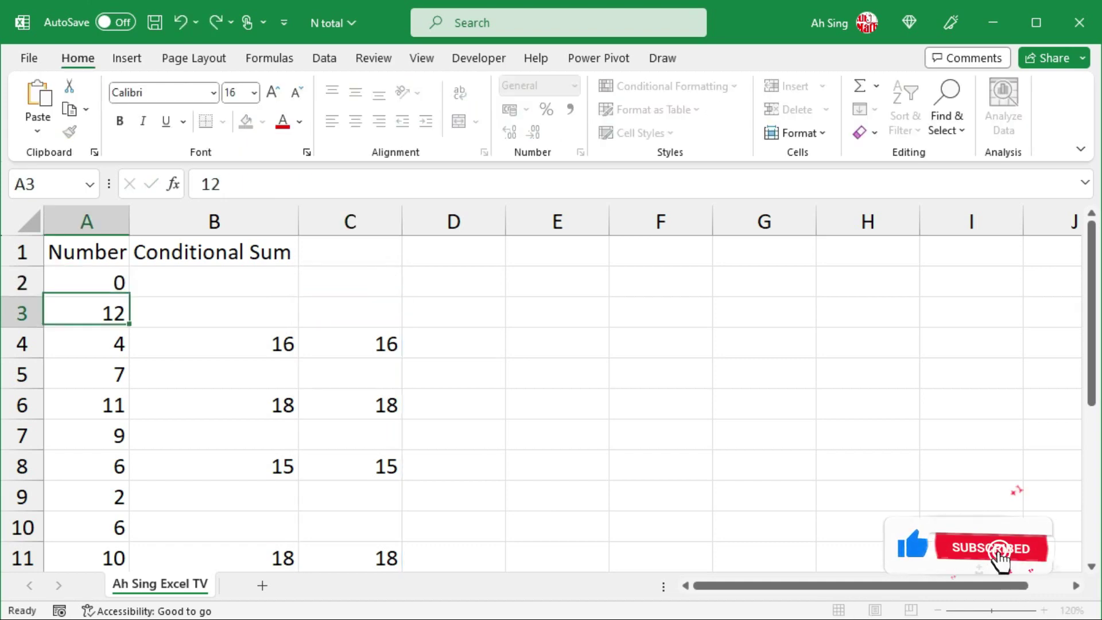
Test the formulas by replacing the numbers in A3:A7 with 11, 12, 2, 0 and 10, and start replacing the number in A8
{"action": "type", "text": "11"}
{"action": "key", "text": "Return"}
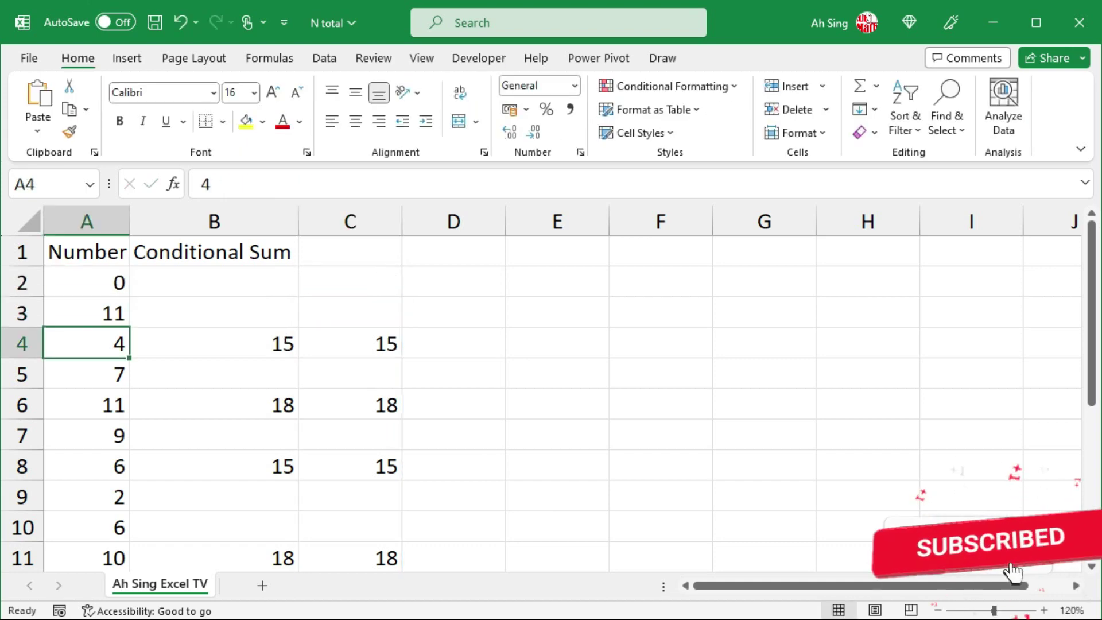
{"action": "type", "text": "12"}
{"action": "key", "text": "Return"}
{"action": "type", "text": "2"}
{"action": "key", "text": "Return"}
{"action": "type", "text": "110"}
{"action": "key", "text": "Return"}
{"action": "type", "text": "10"}
{"action": "key", "text": "Return"}
{"action": "type", "text": "18"}
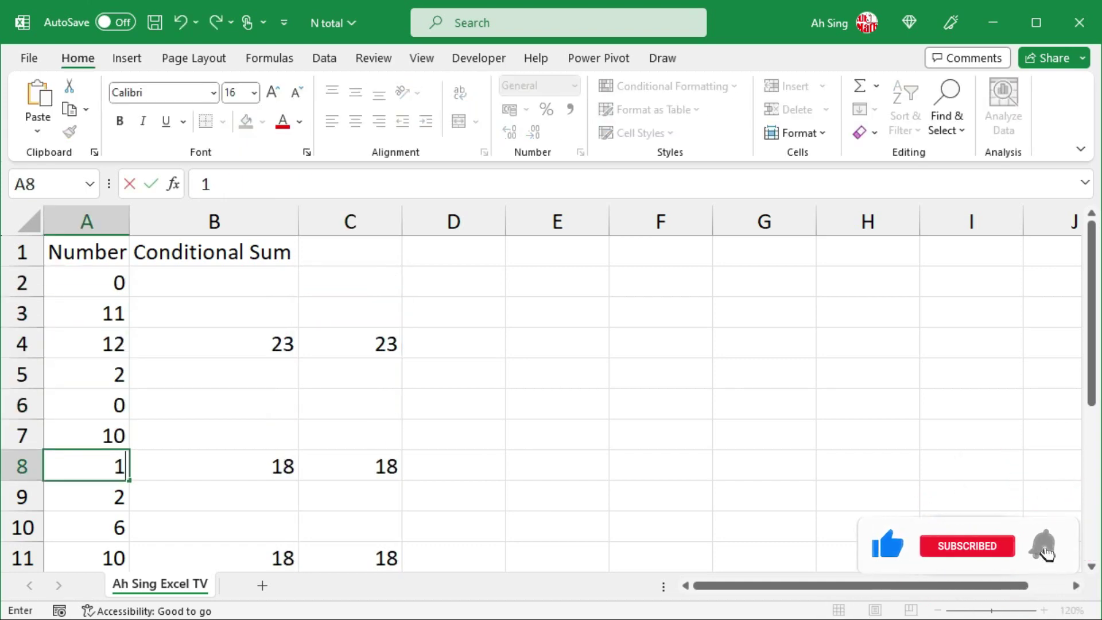